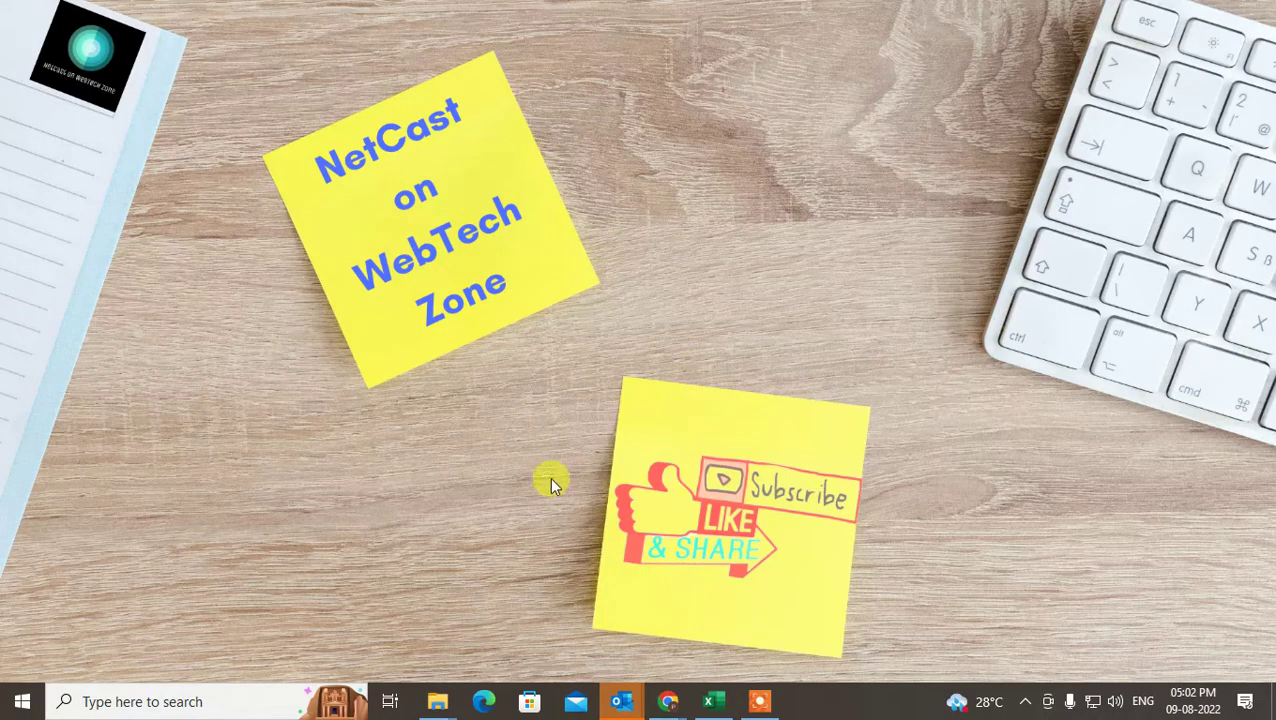
Step: Restore the Outlook window from the taskbar
click(621, 701)
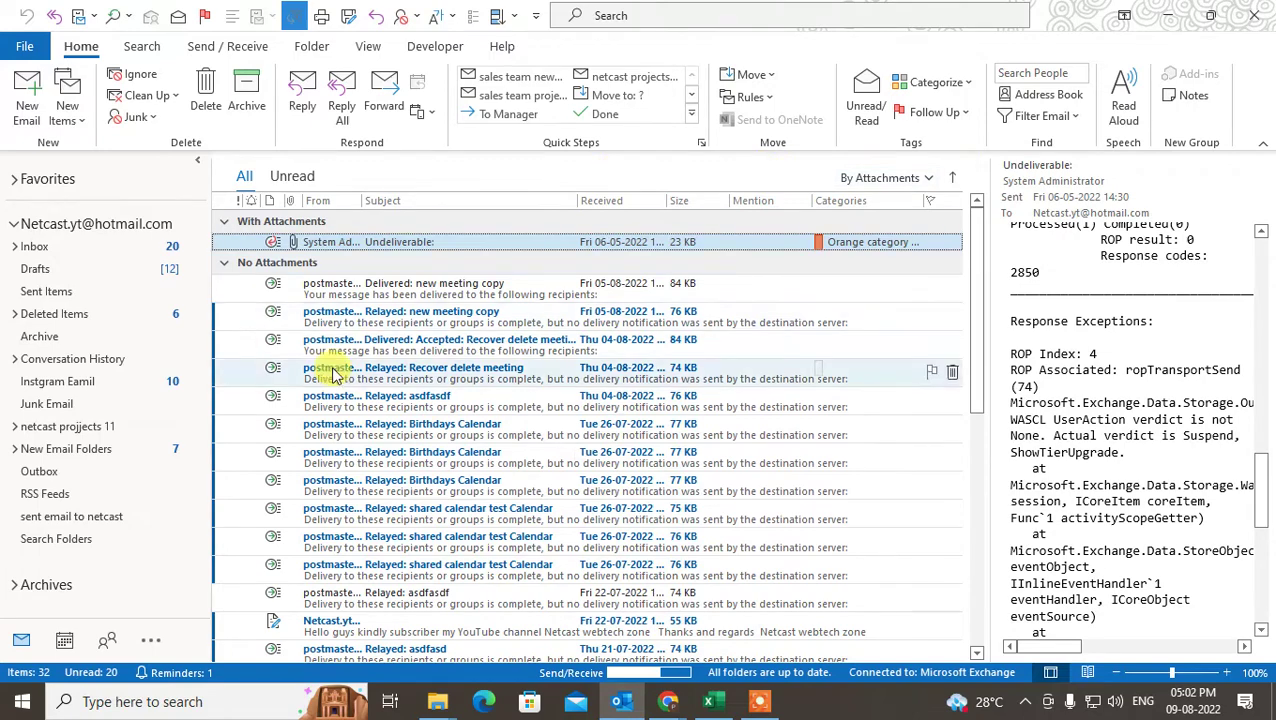
Step: Browse the 32-item message list, then open the File backstage view
scroll(400, 371, down, 5)
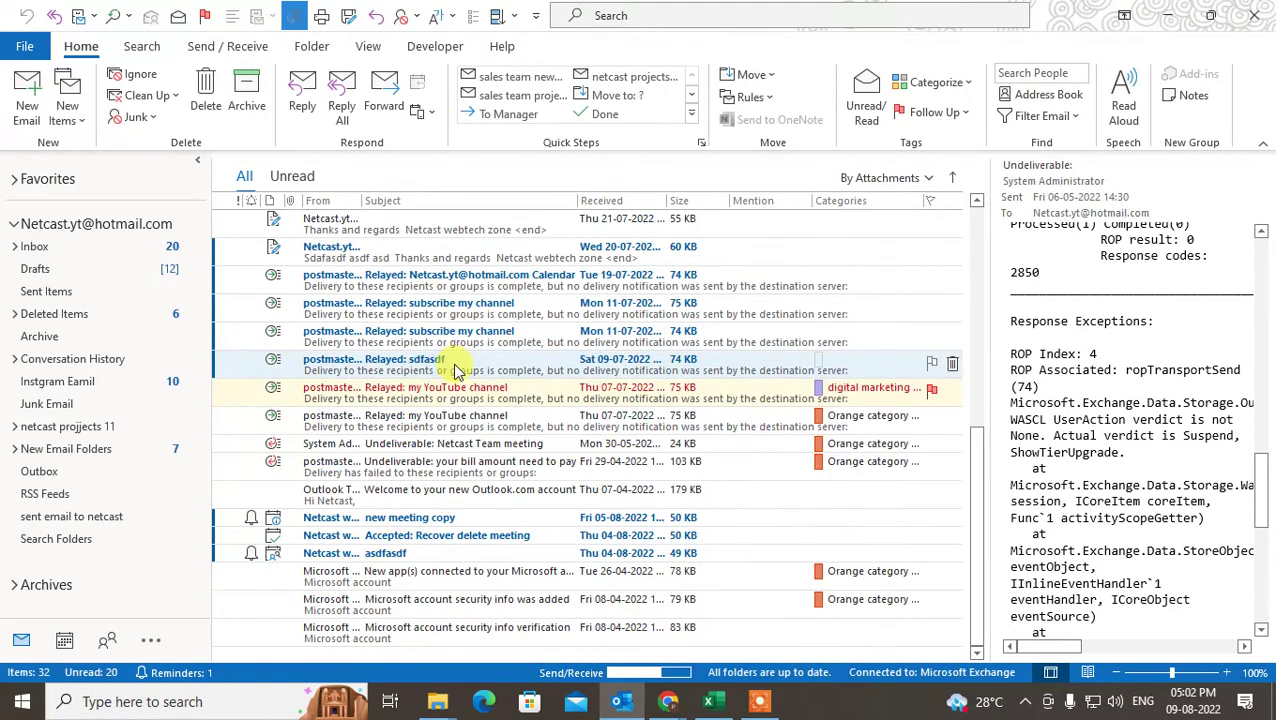
scroll(450, 371, up, 5)
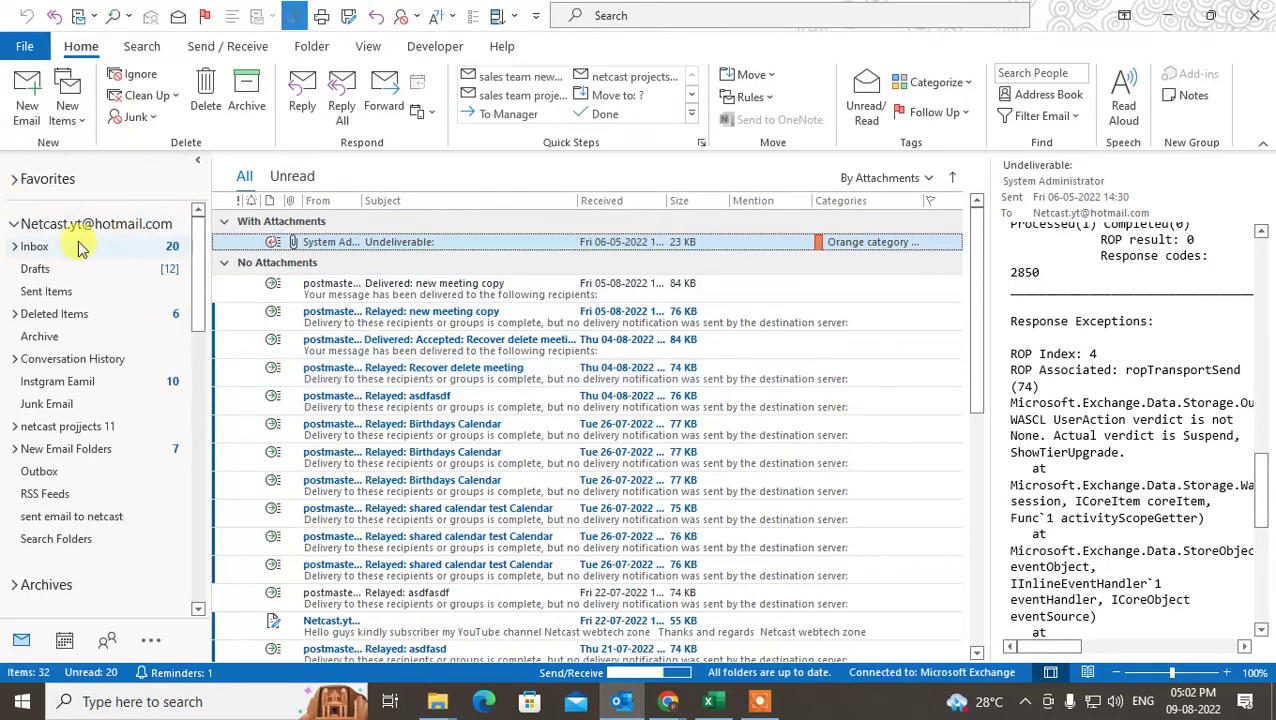
scroll(480, 335, down, 1)
scroll(480, 335, down, 3)
scroll(480, 335, up, 5)
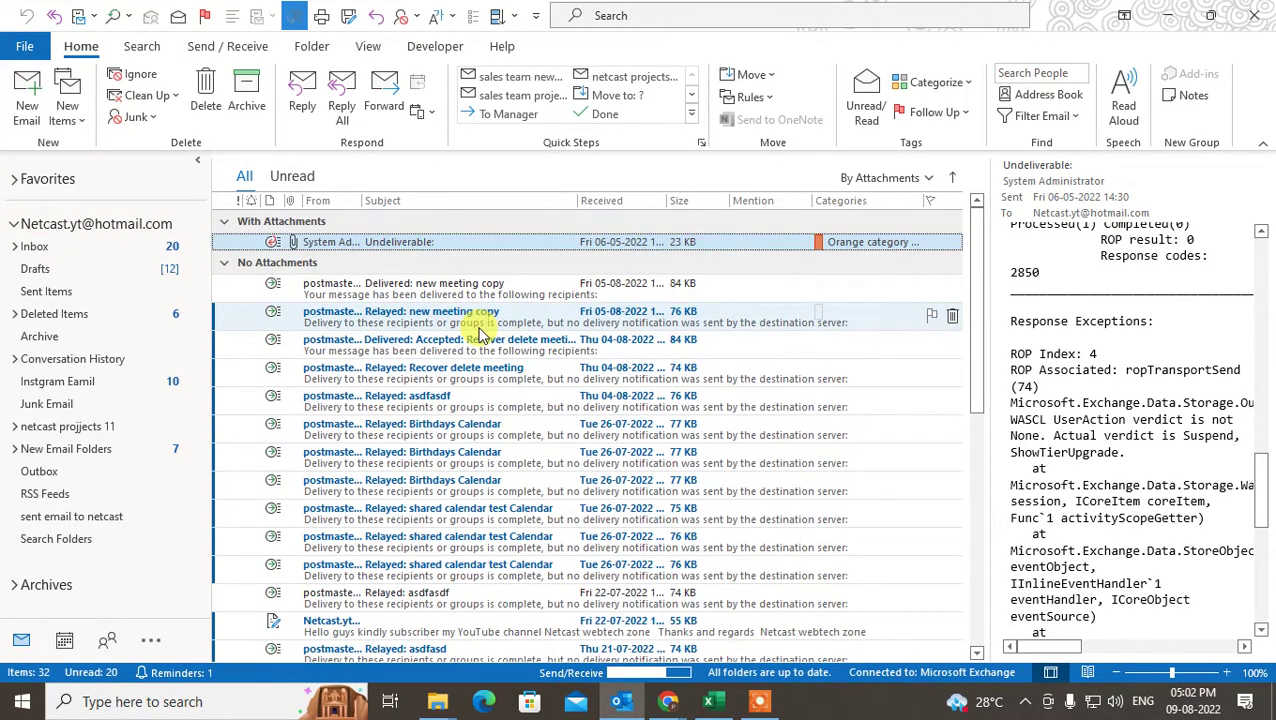
click(20, 46)
Step: In Outlook Options > Mail, compose messages in HTML and convert Rich Text messages to HTML format
click(98, 608)
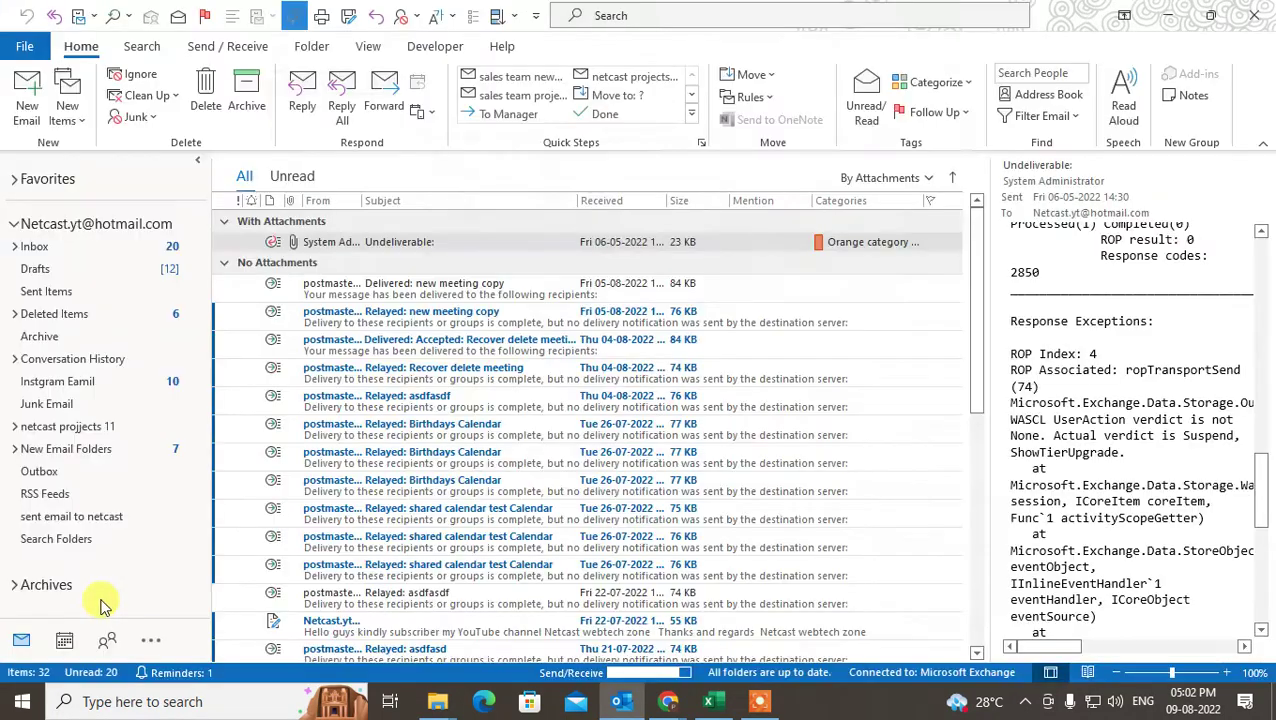
drag(766, 47, 664, 26)
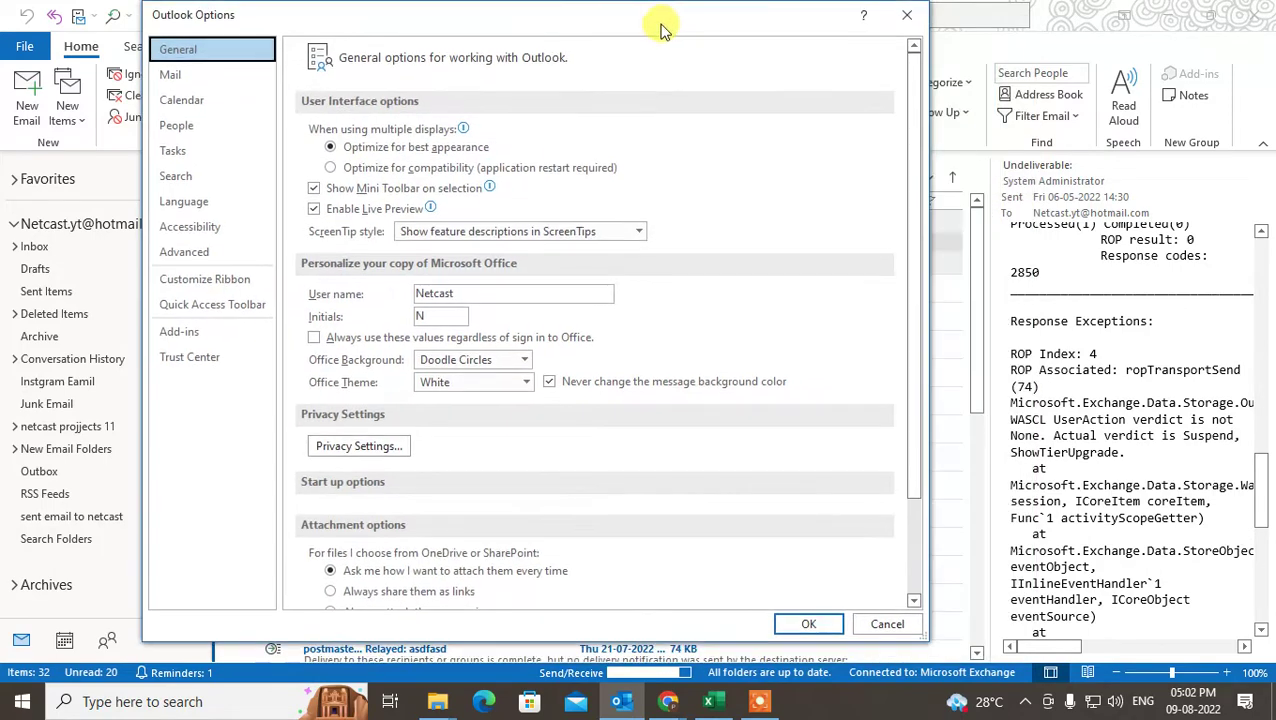
click(162, 78)
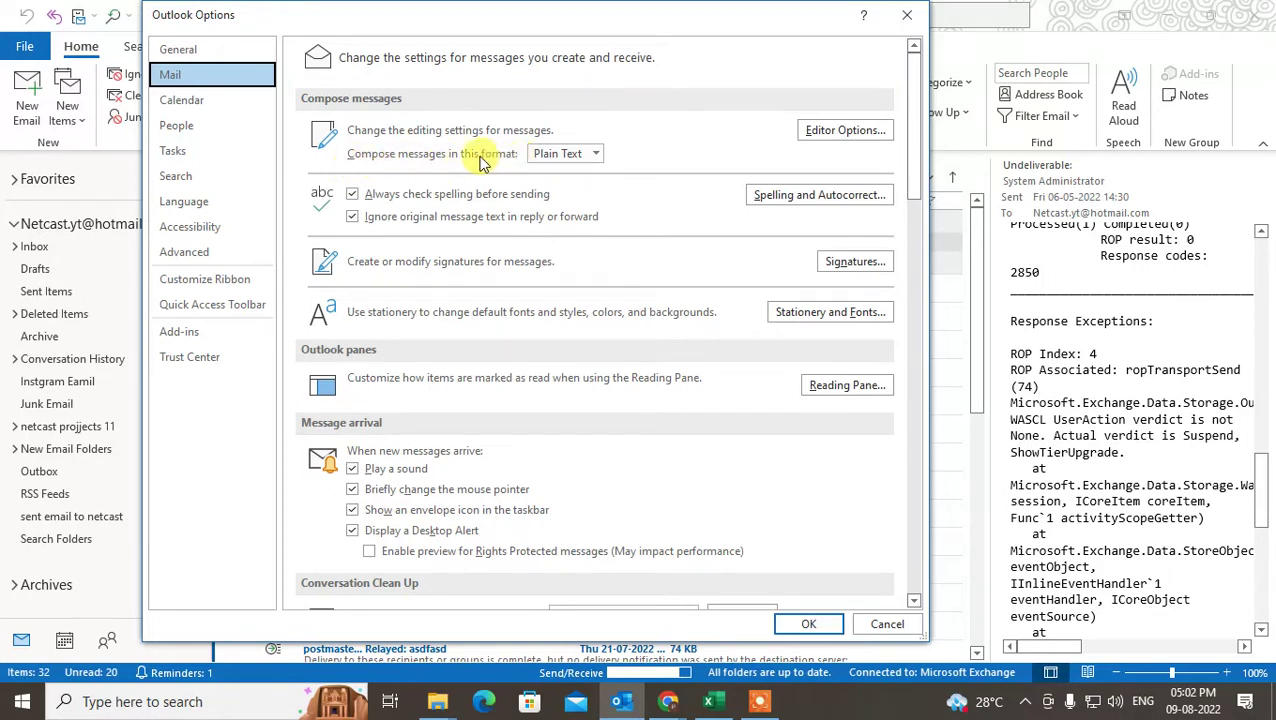
click(590, 157)
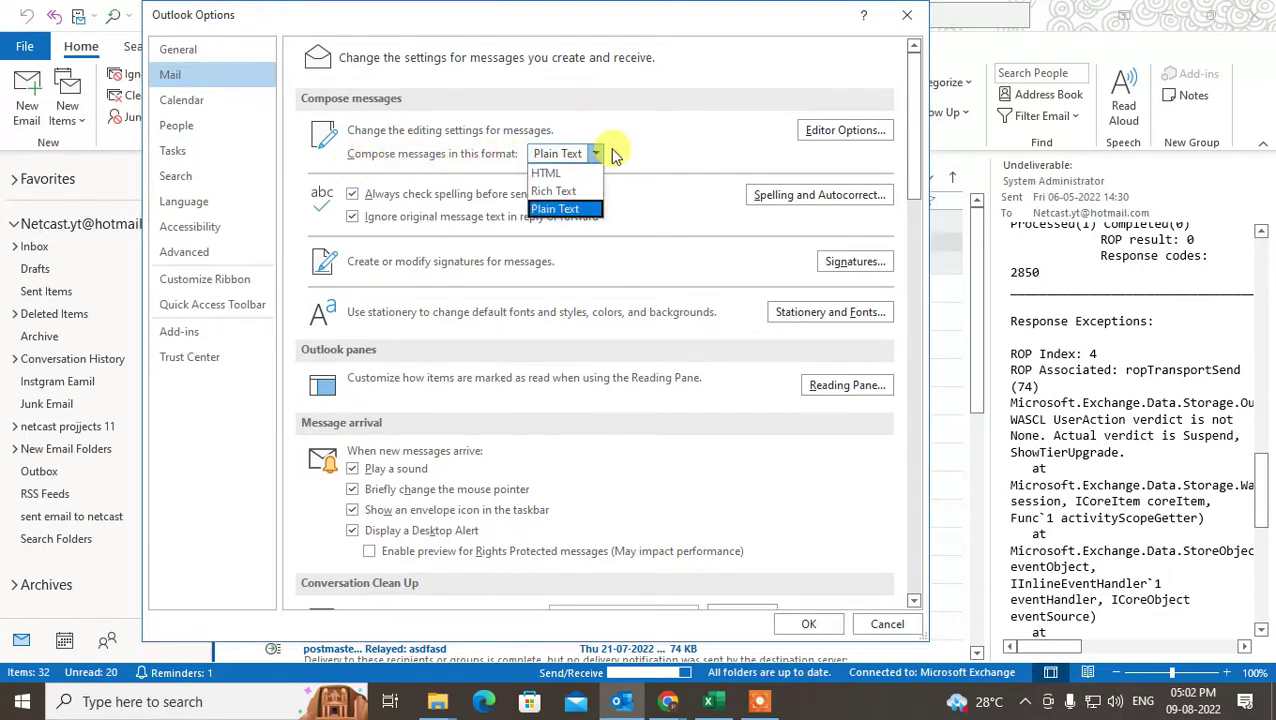
click(540, 173)
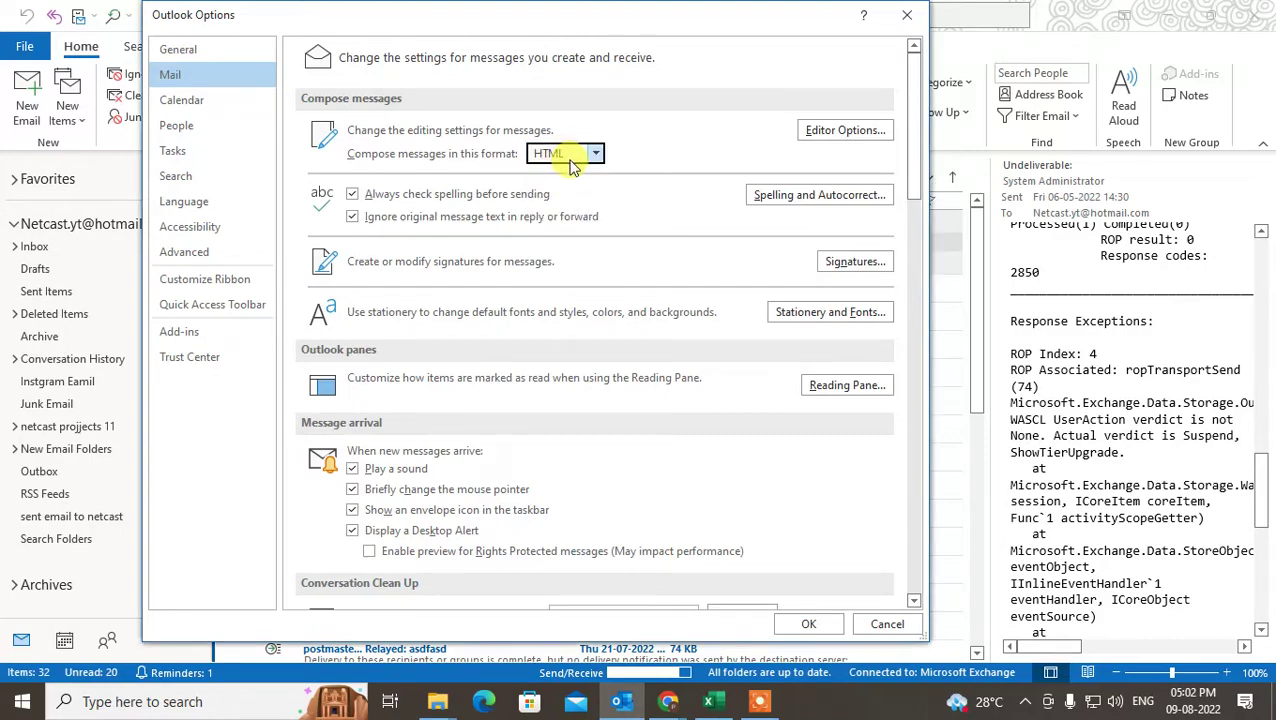
scroll(672, 216, down, 8)
scroll(672, 236, down, 18)
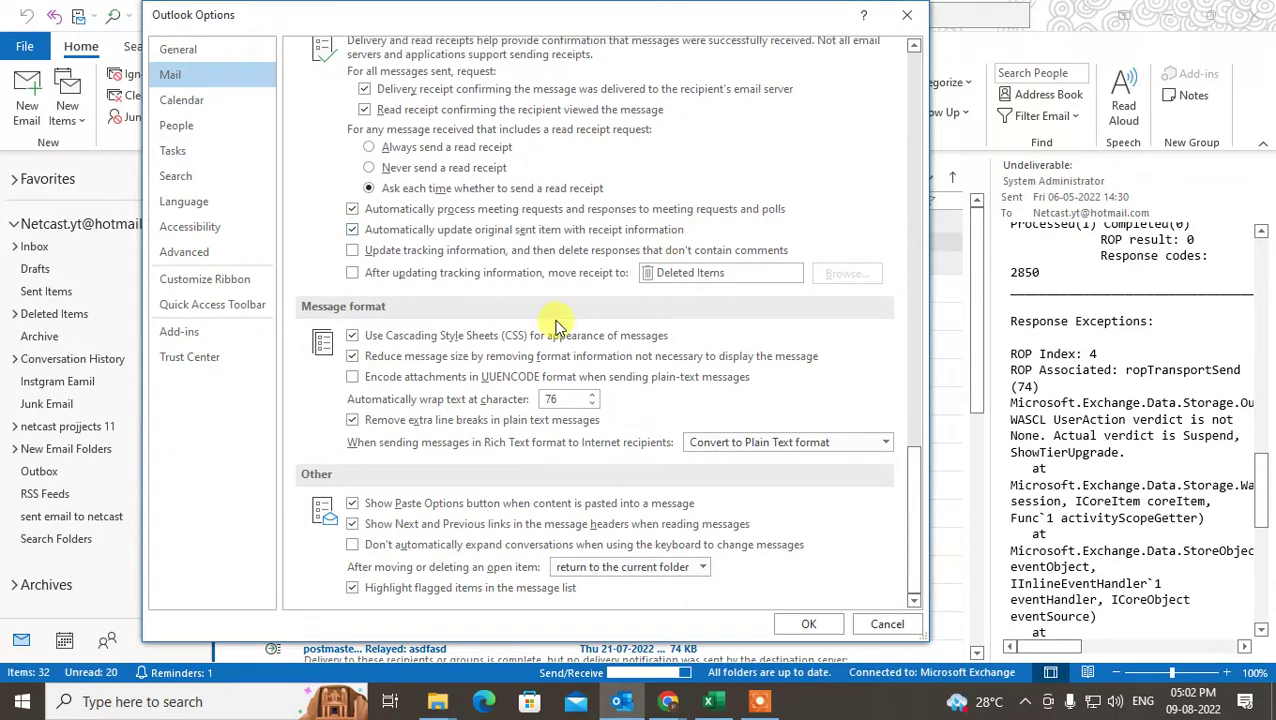
click(757, 442)
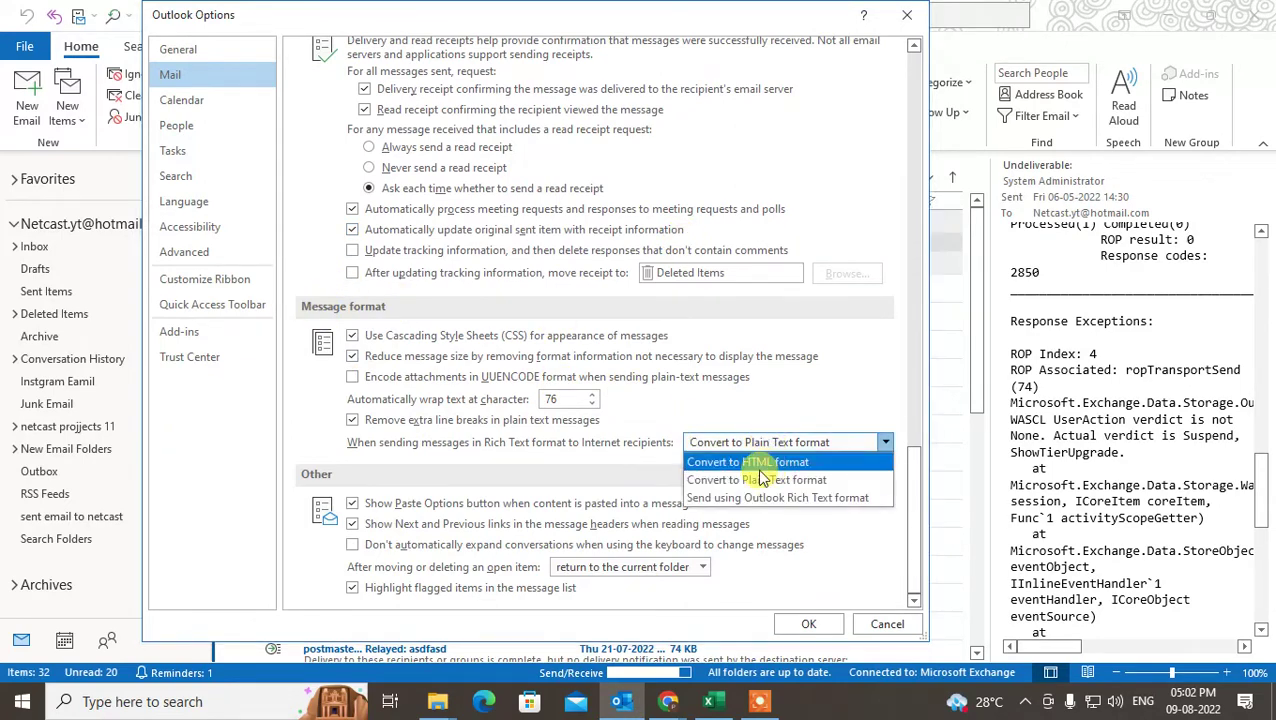
click(760, 463)
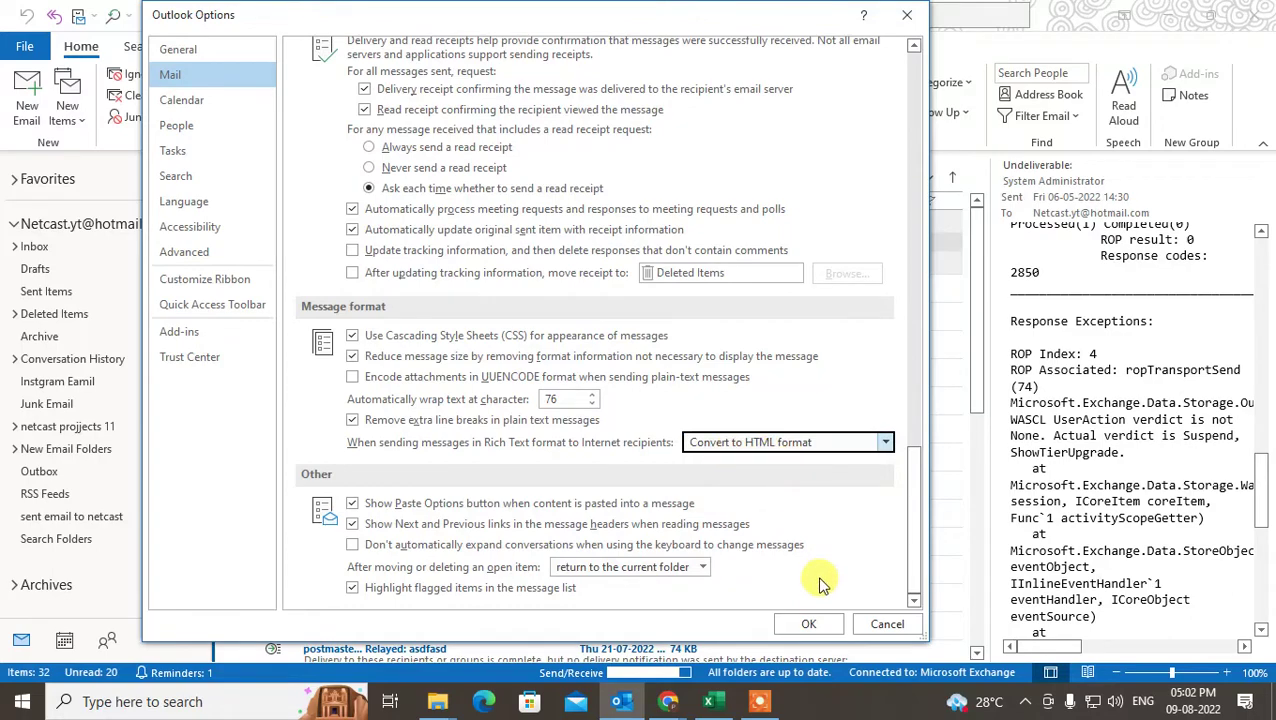
click(808, 623)
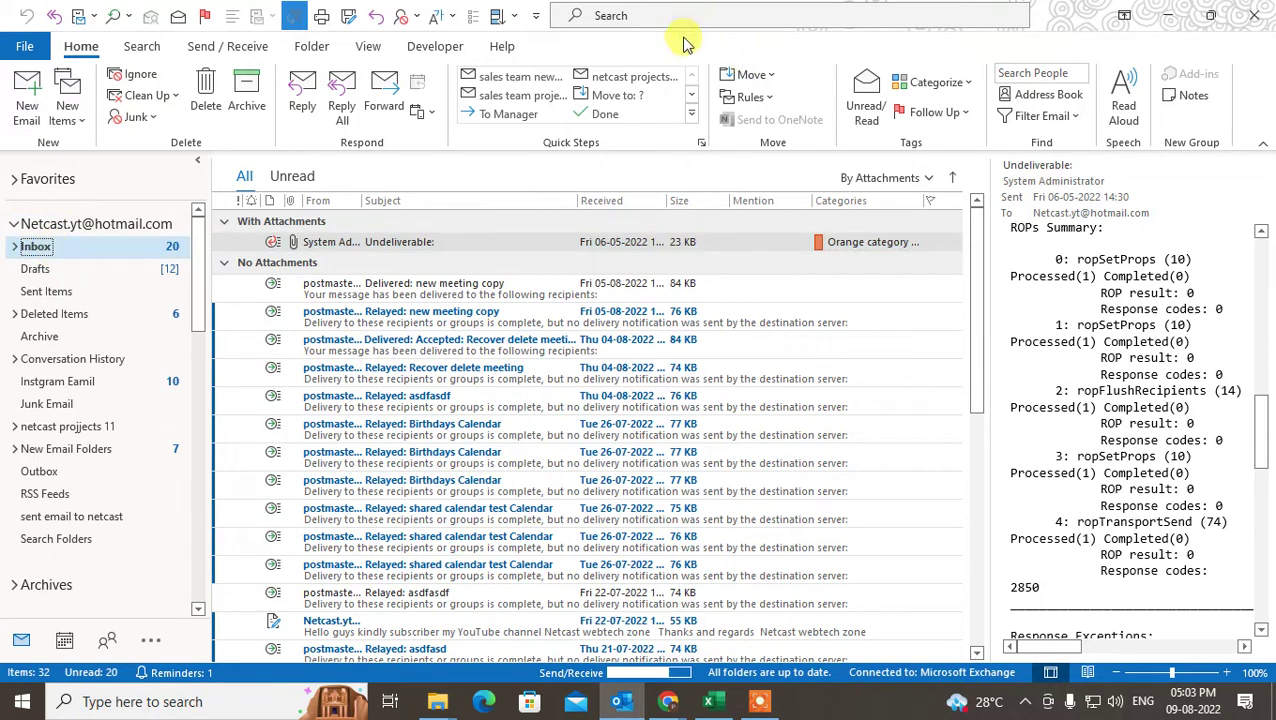
Step: Open the Outlook Today overview by selecting the account name in the folder pane
click(153, 226)
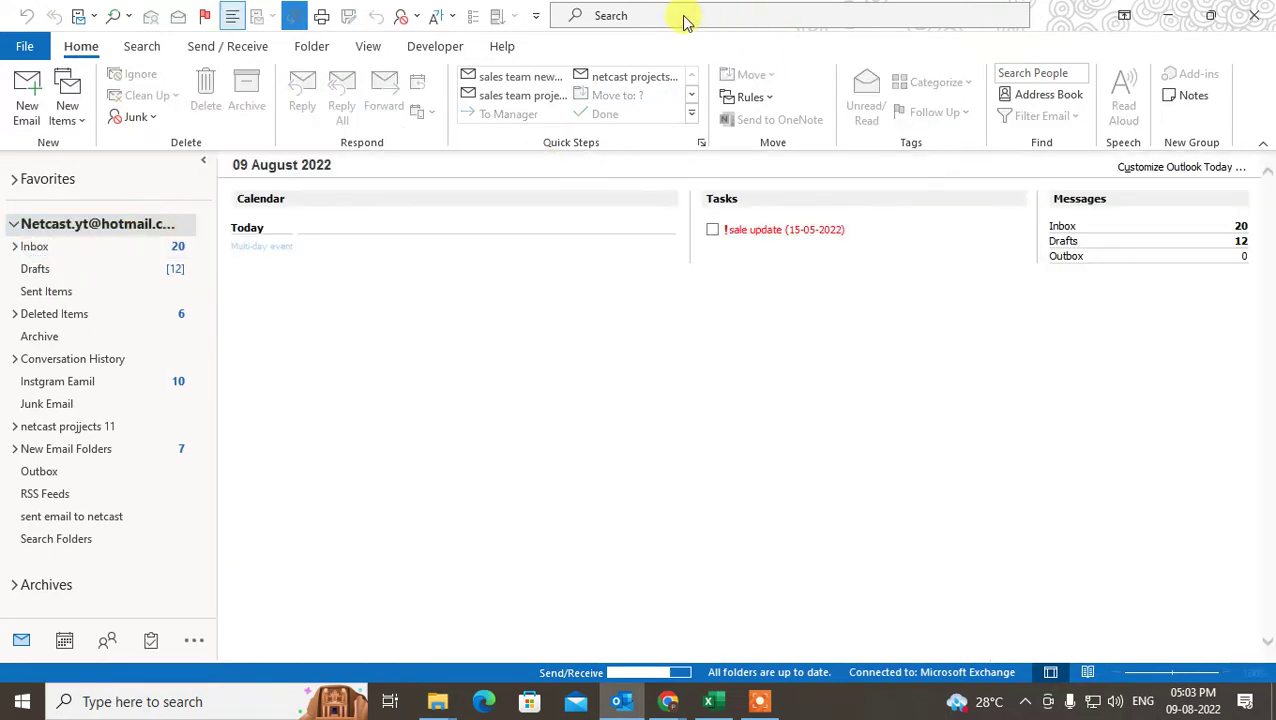
Step: Set the search scope to All Mailboxes
click(637, 15)
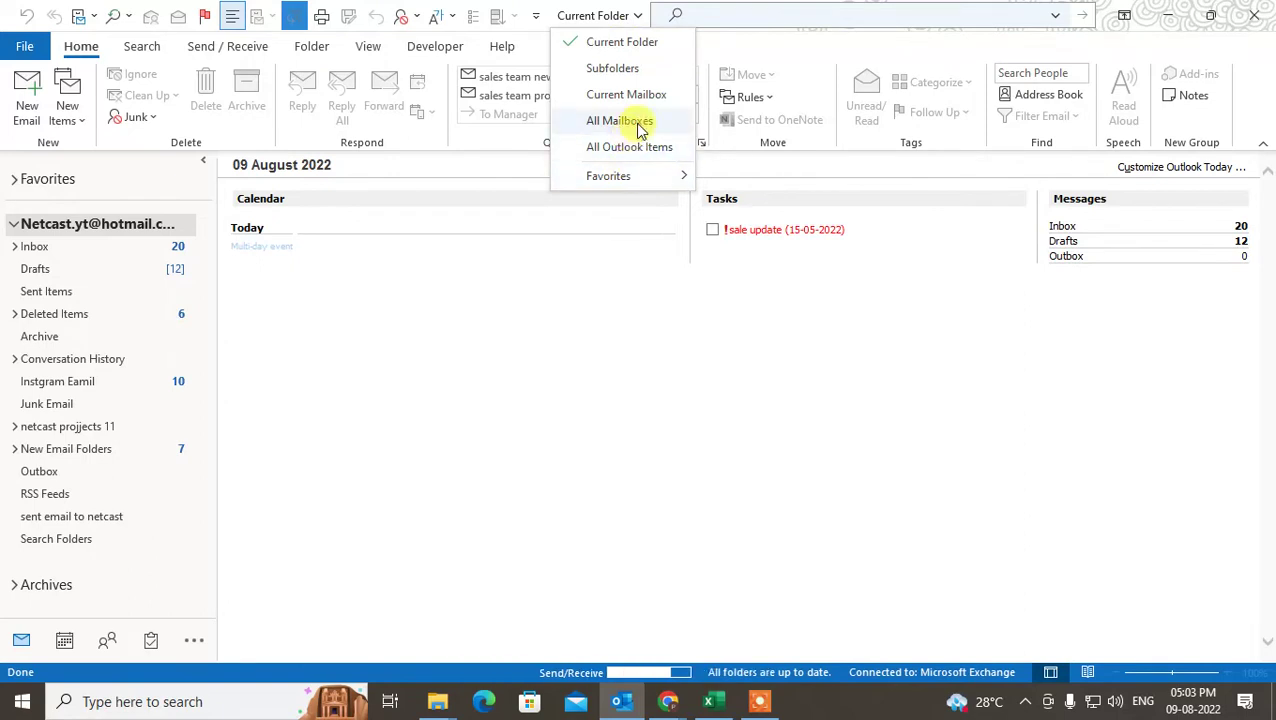
key(Escape)
click(536, 15)
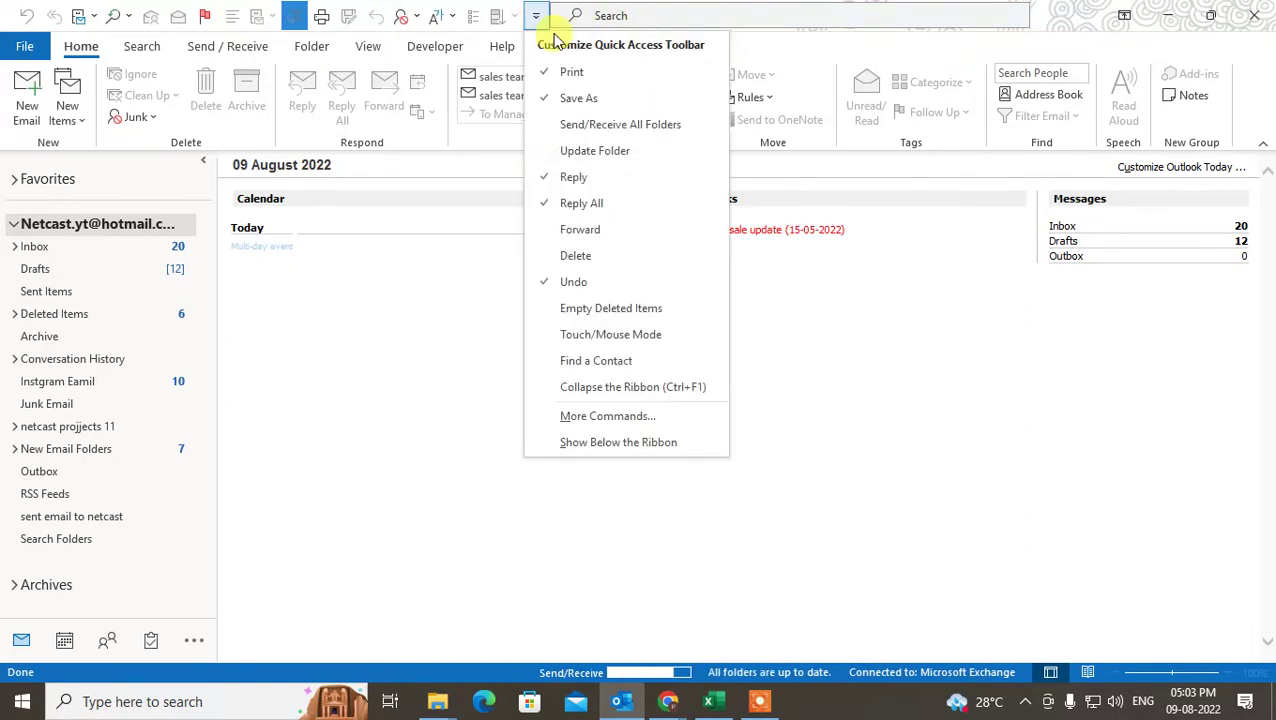
click(533, 18)
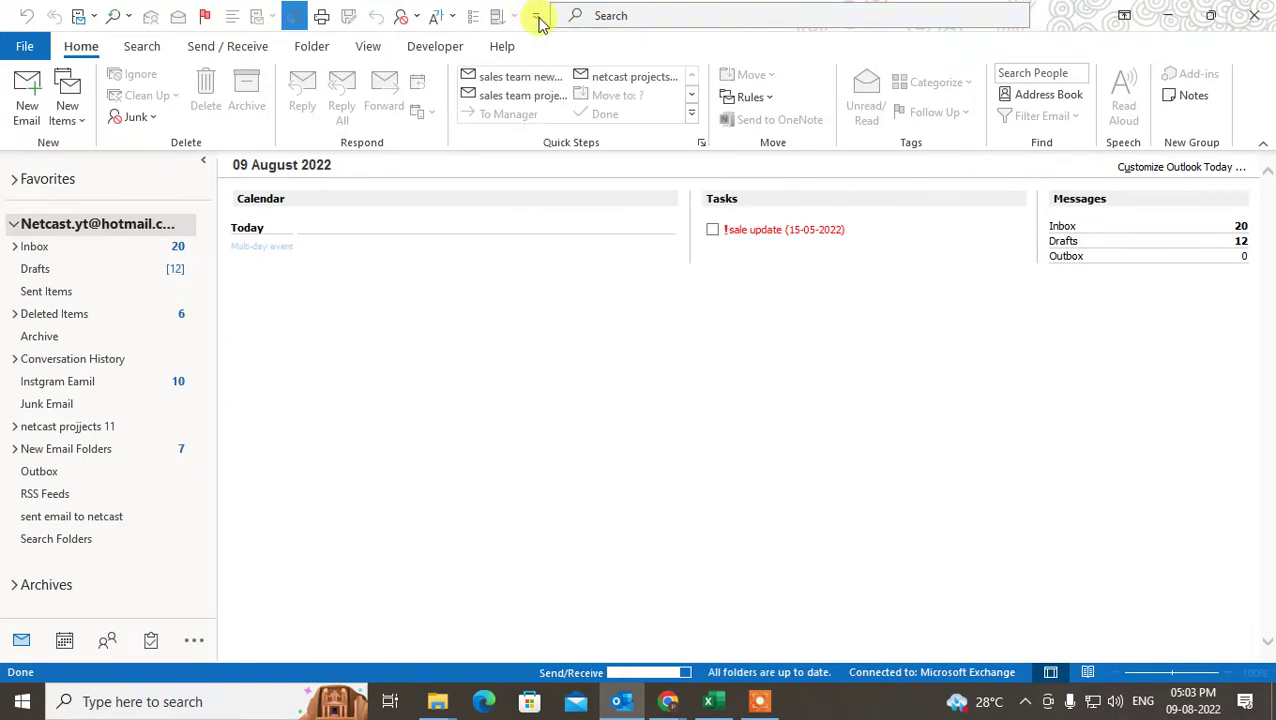
click(536, 16)
click(556, 21)
click(536, 16)
click(676, 15)
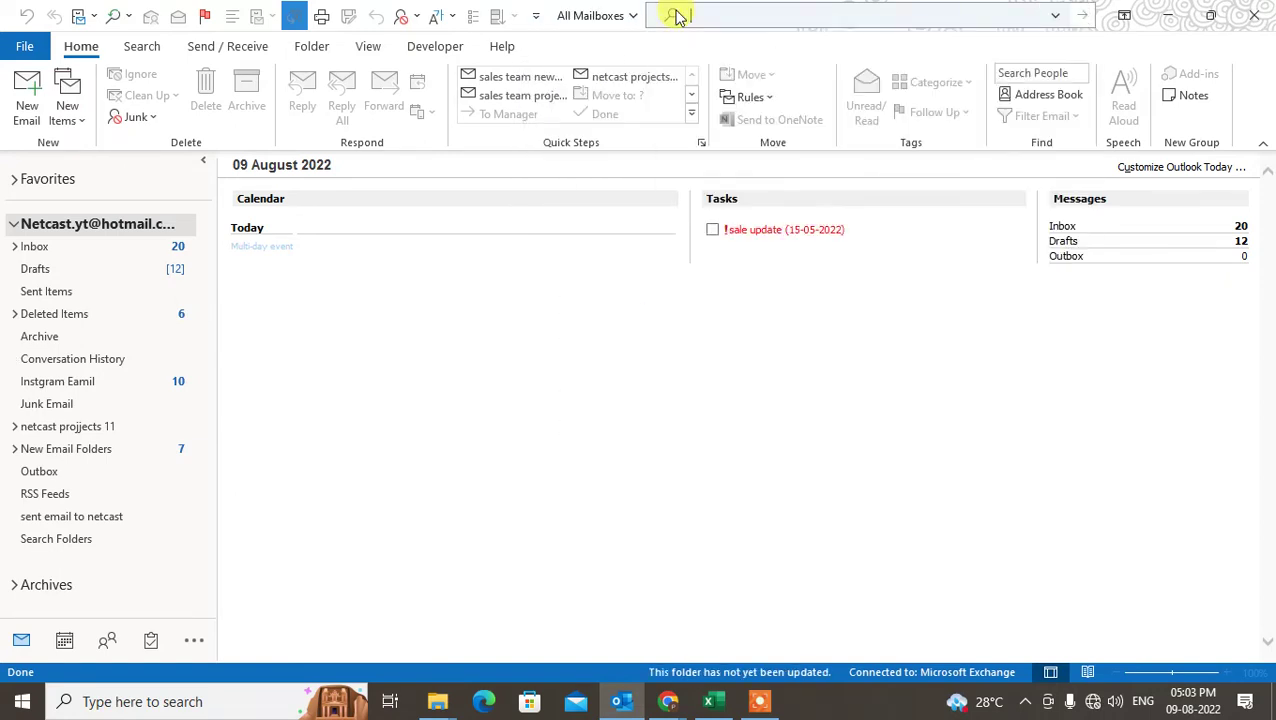
Step: Collapse the first account's folder list and bring up the Search ribbon tools
click(633, 15)
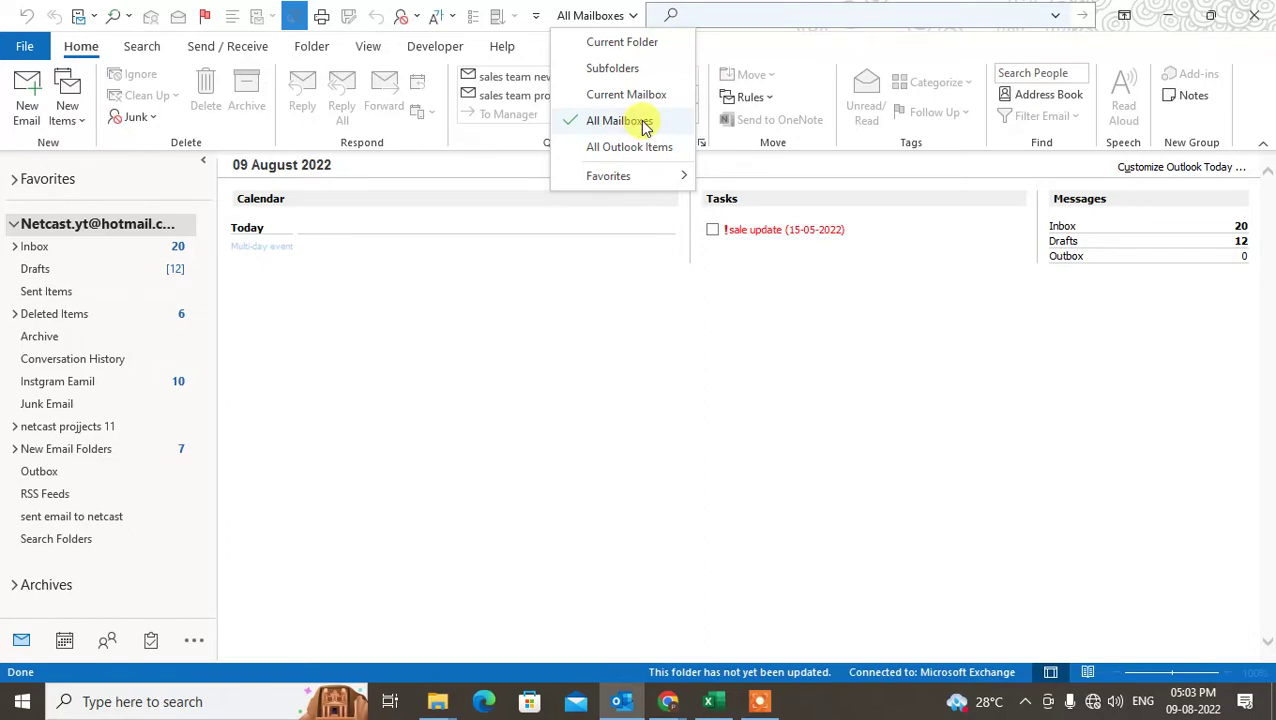
click(14, 228)
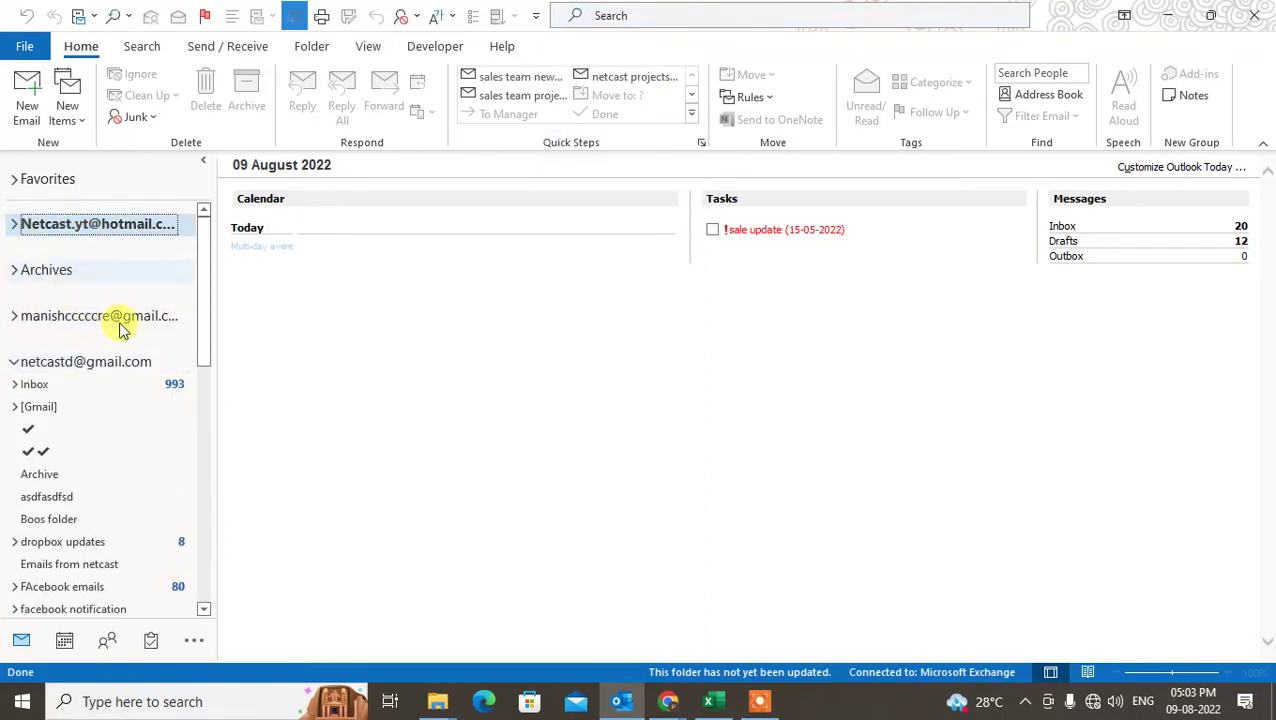
click(536, 15)
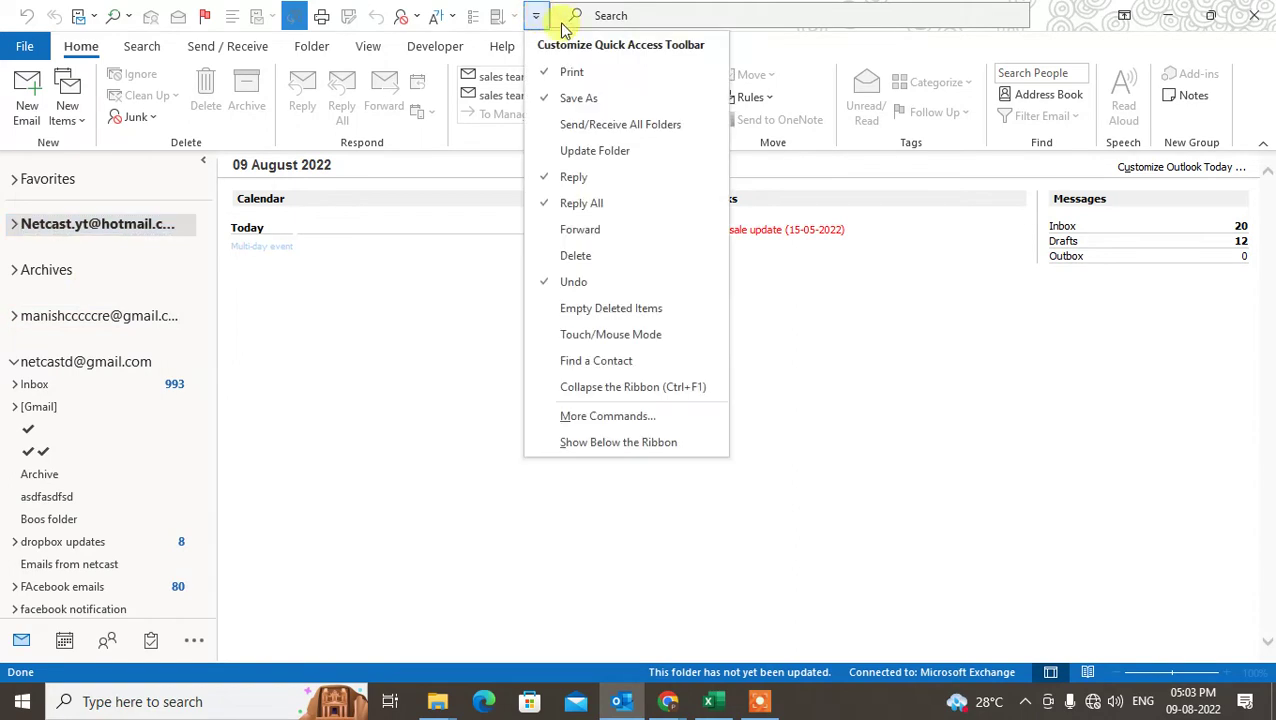
click(630, 12)
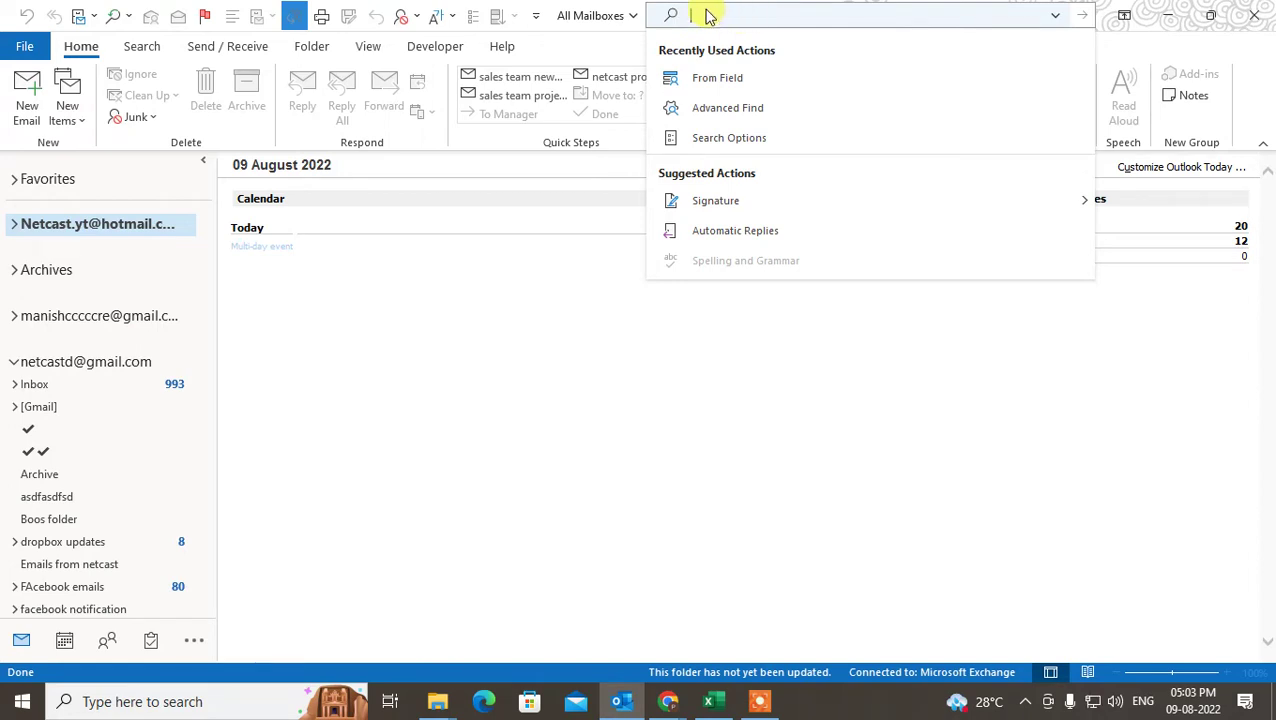
click(364, 381)
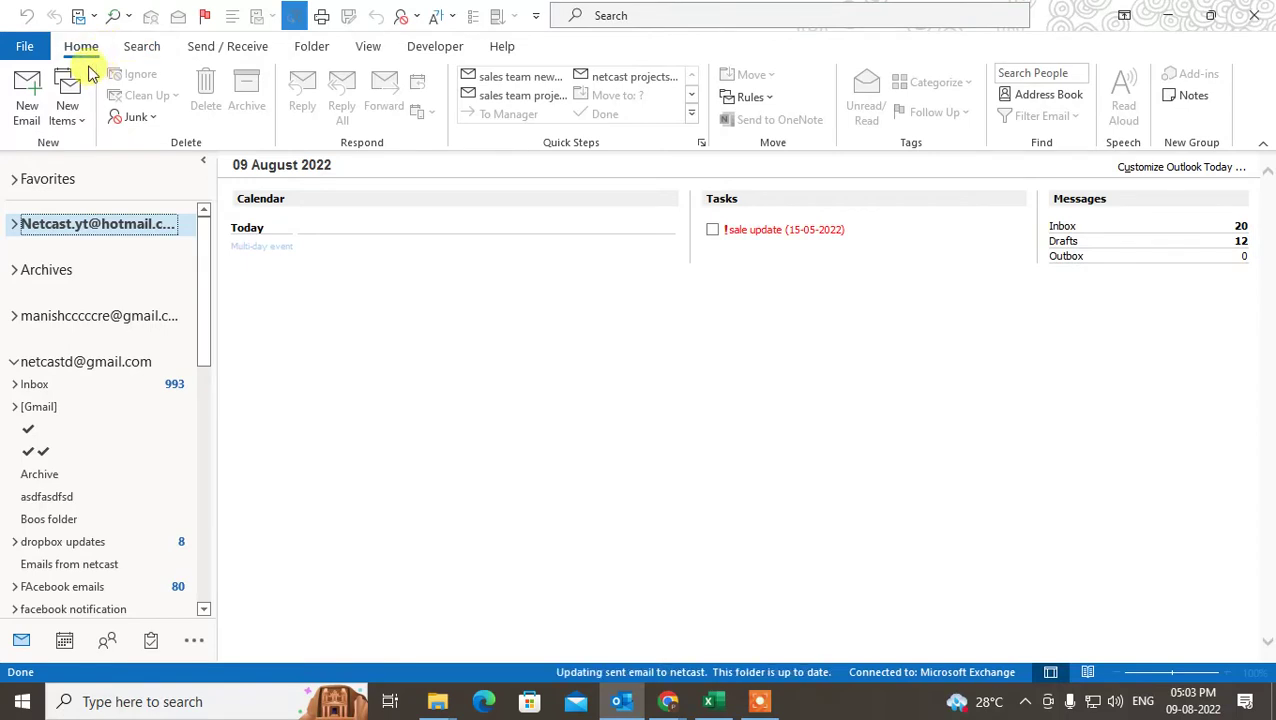
click(141, 46)
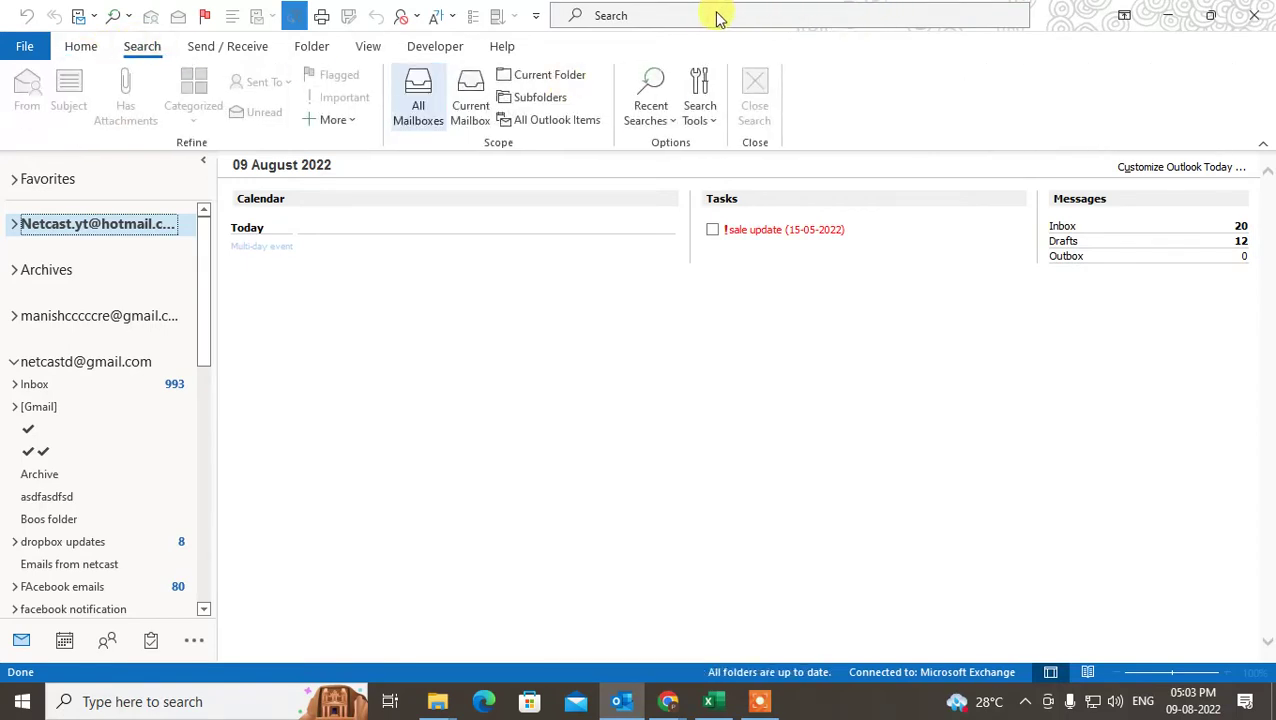
Step: Activate the All Mailboxes search box and type 's'
click(635, 16)
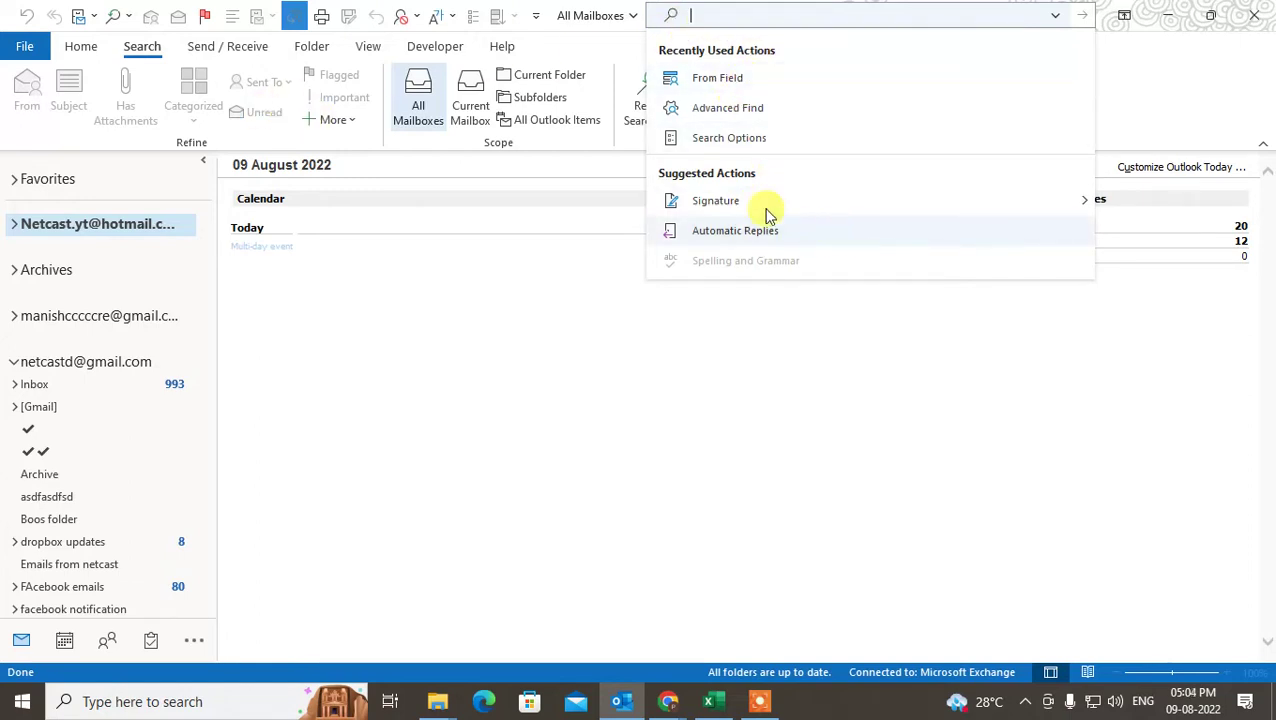
text(s)
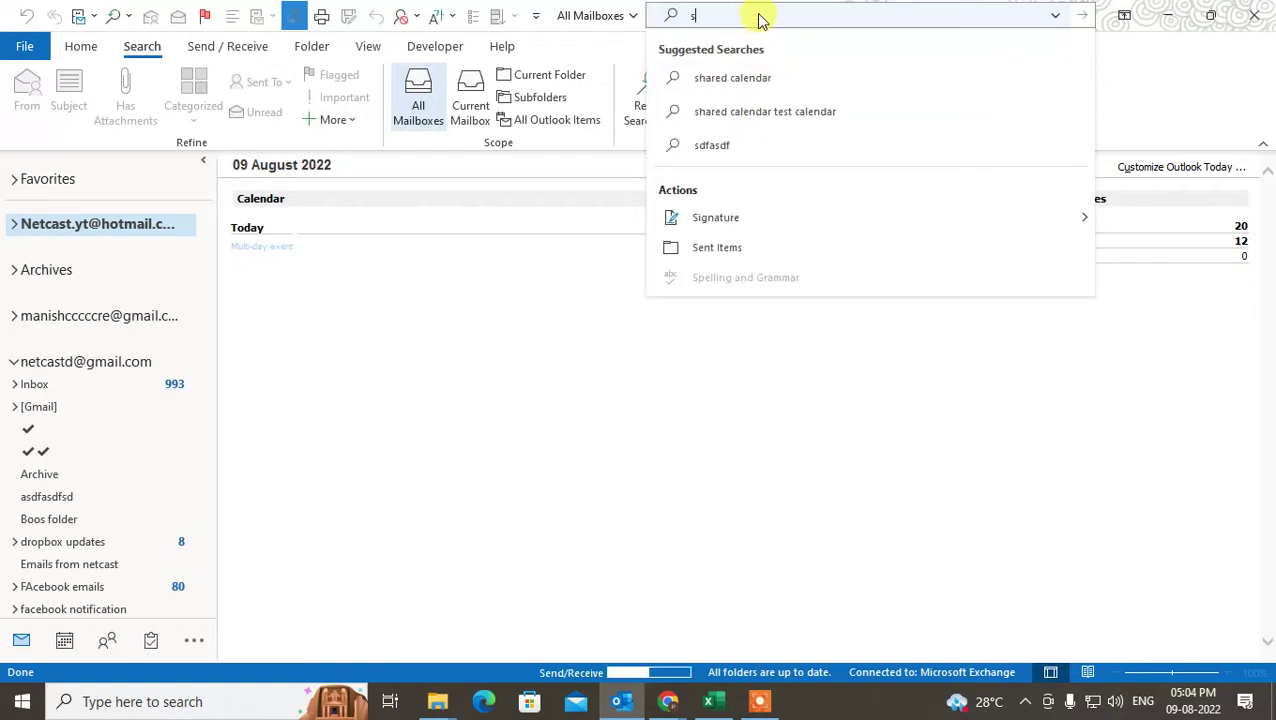
Step: In the detailed search form, set Attachments to Yes and Search In to All Mailboxes
click(1056, 15)
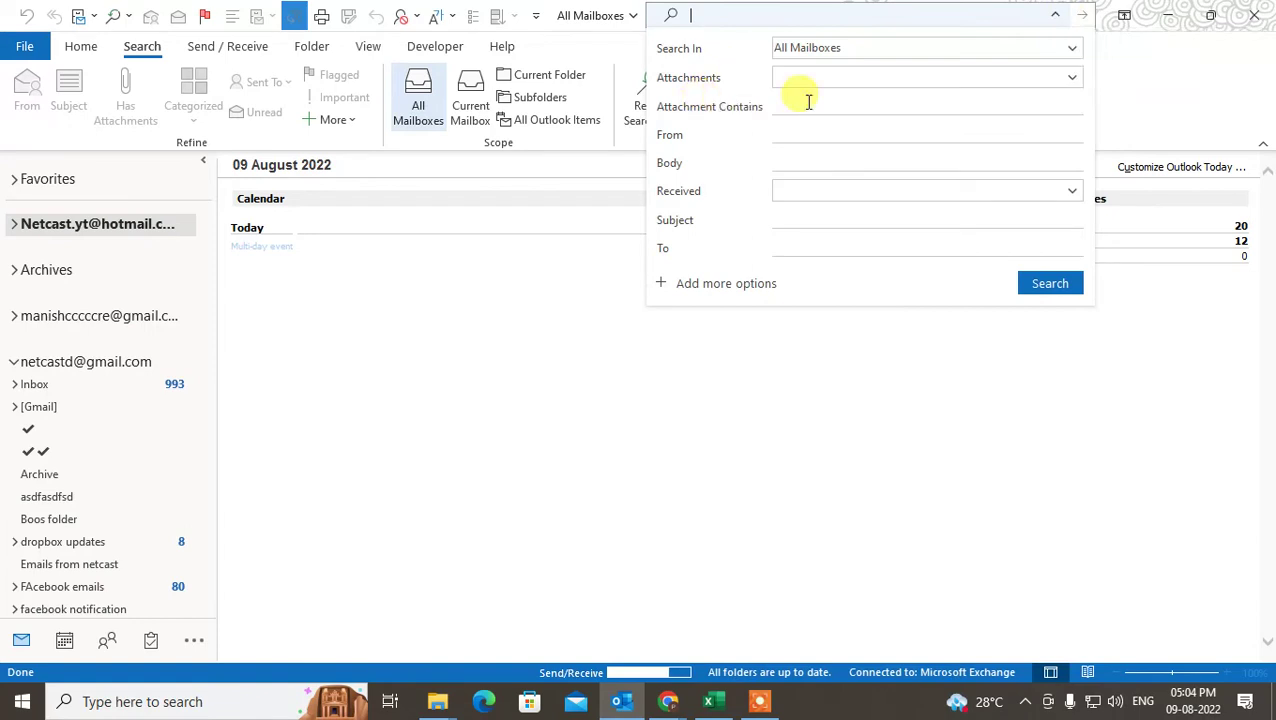
click(1074, 77)
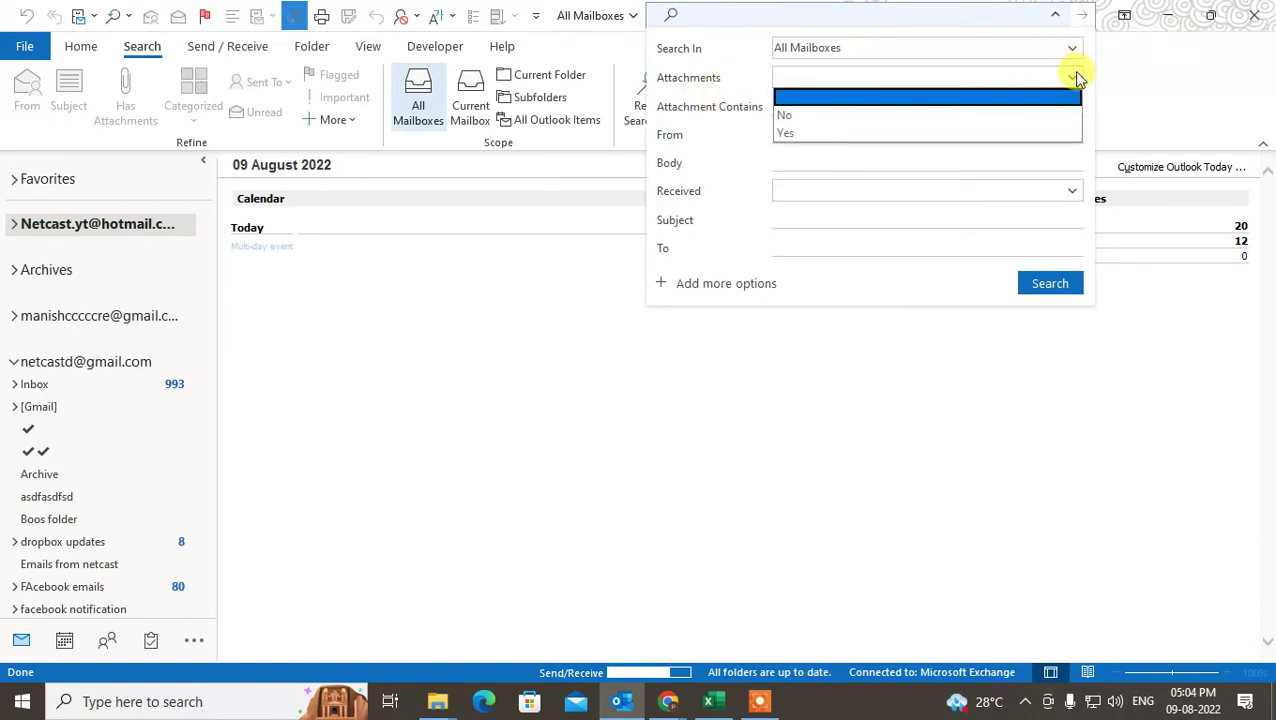
click(772, 132)
click(1055, 14)
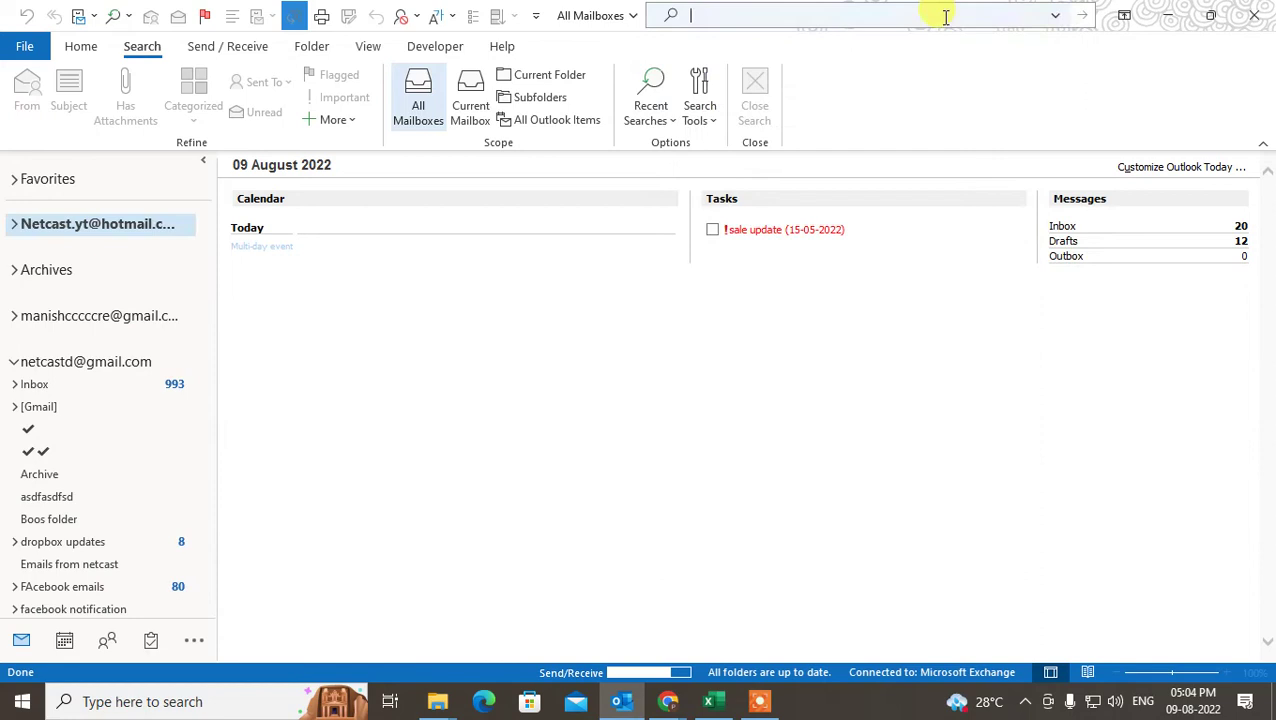
click(1055, 15)
click(846, 78)
click(810, 135)
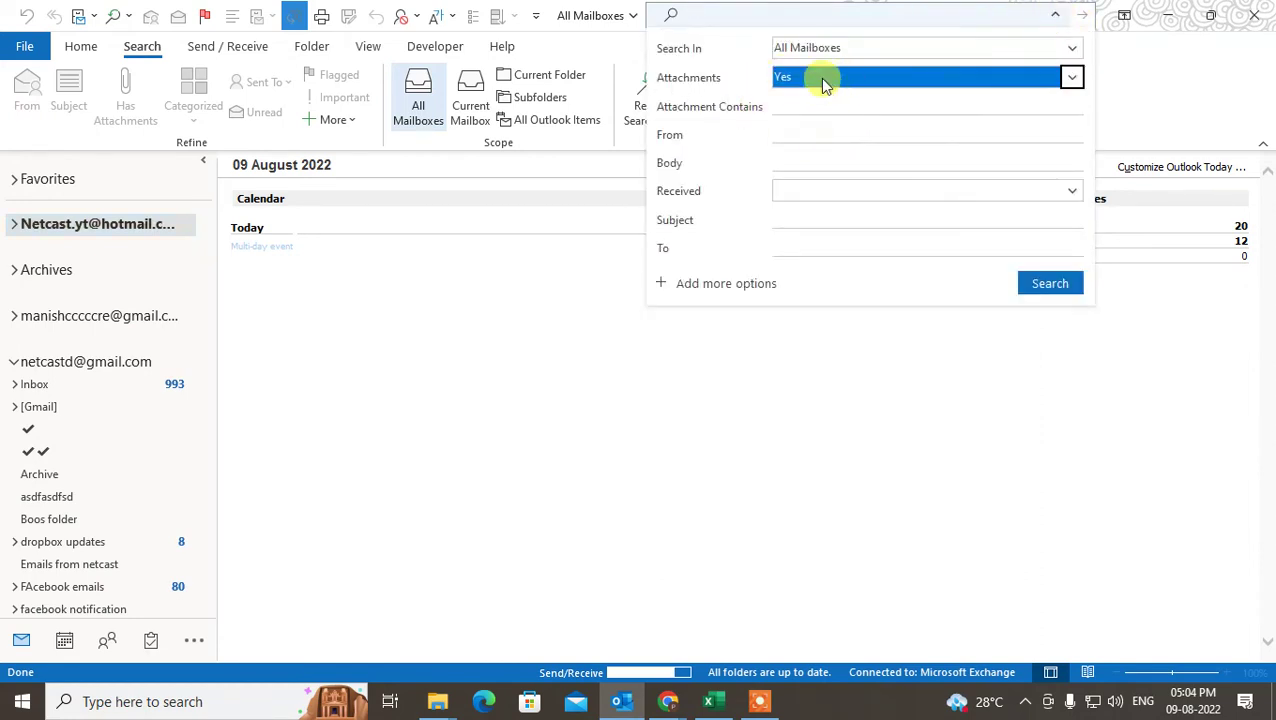
click(1068, 48)
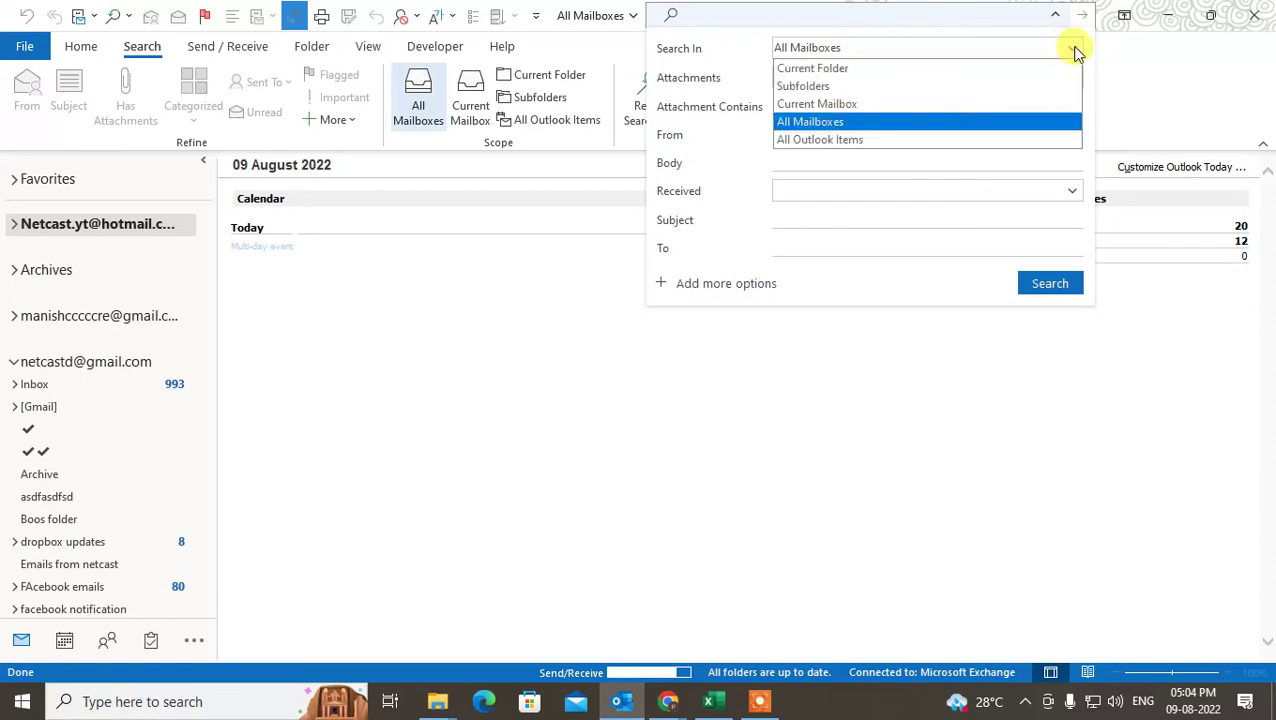
click(895, 119)
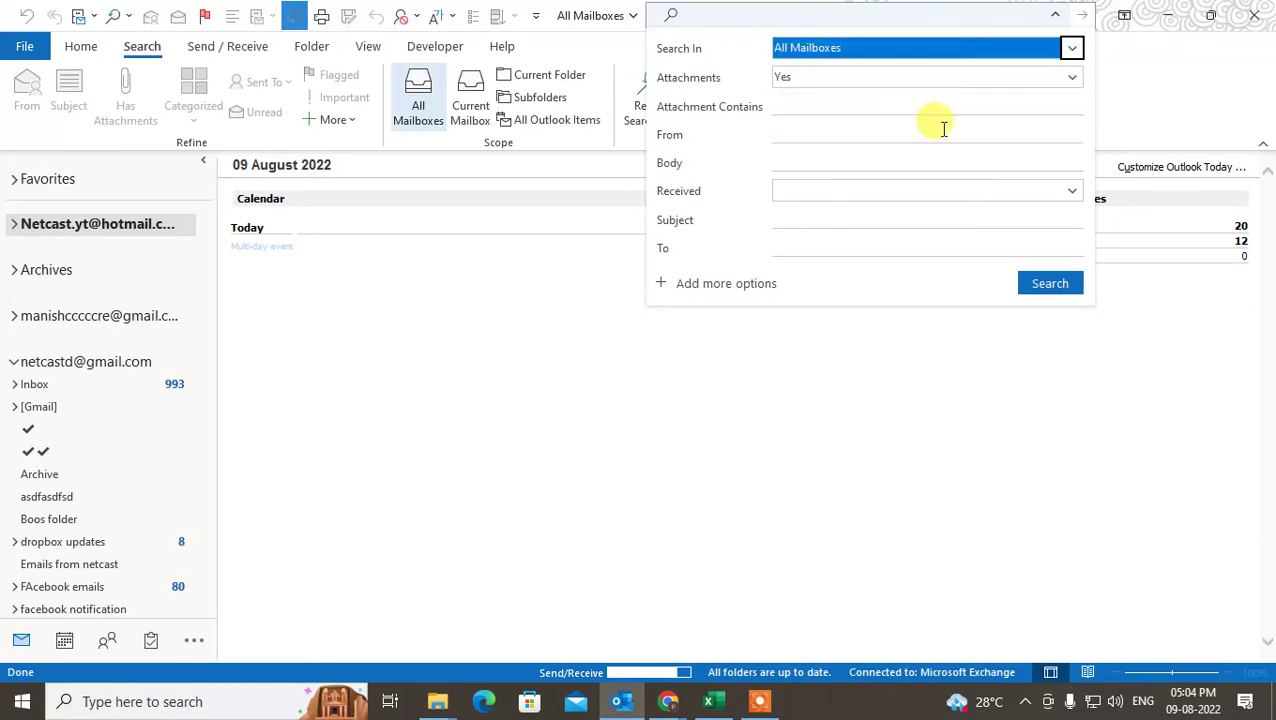
Step: Enter then delete a sender in the From field, moving on to the Body criterion
click(800, 131)
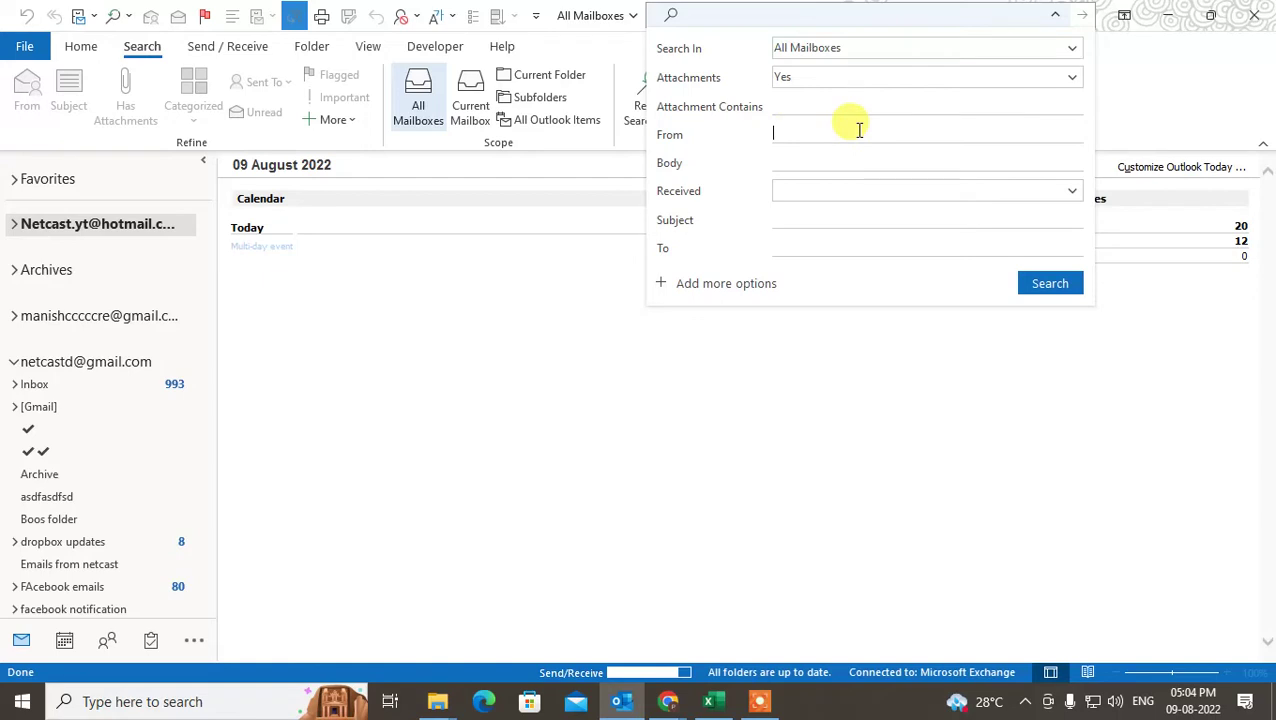
text(met)
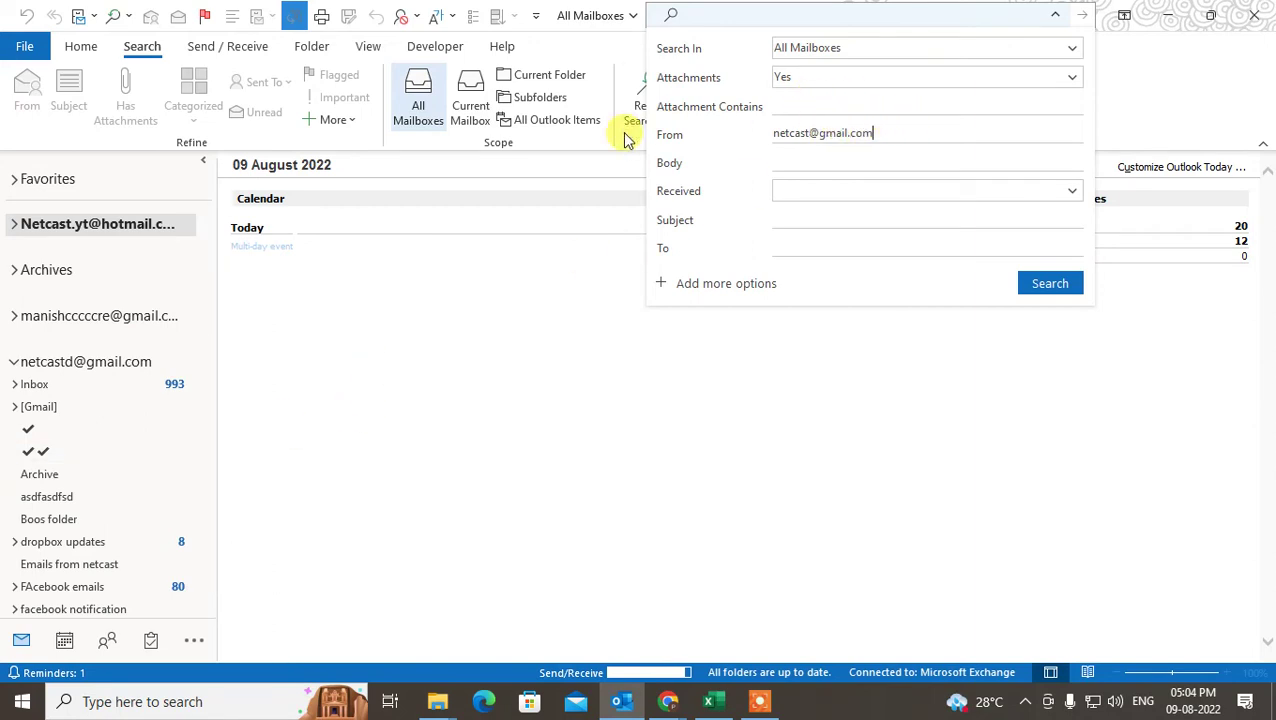
drag(868, 125, 573, 144)
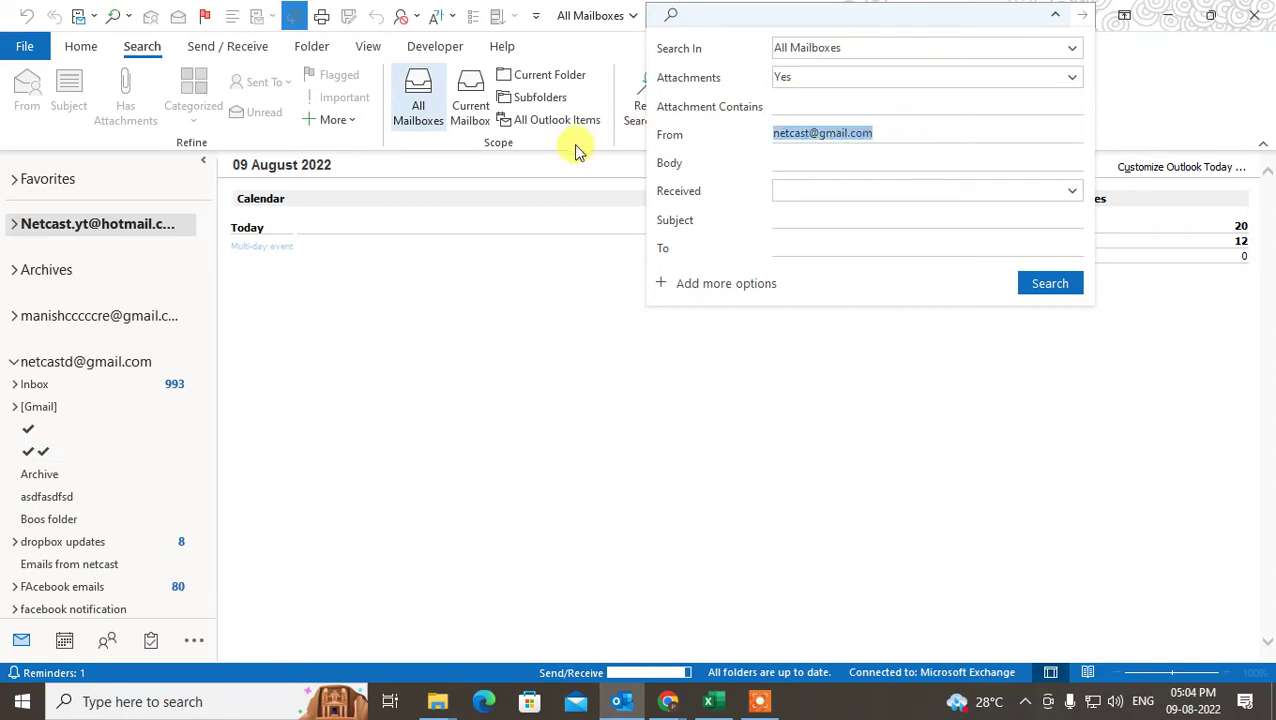
key(BackSpace)
click(802, 167)
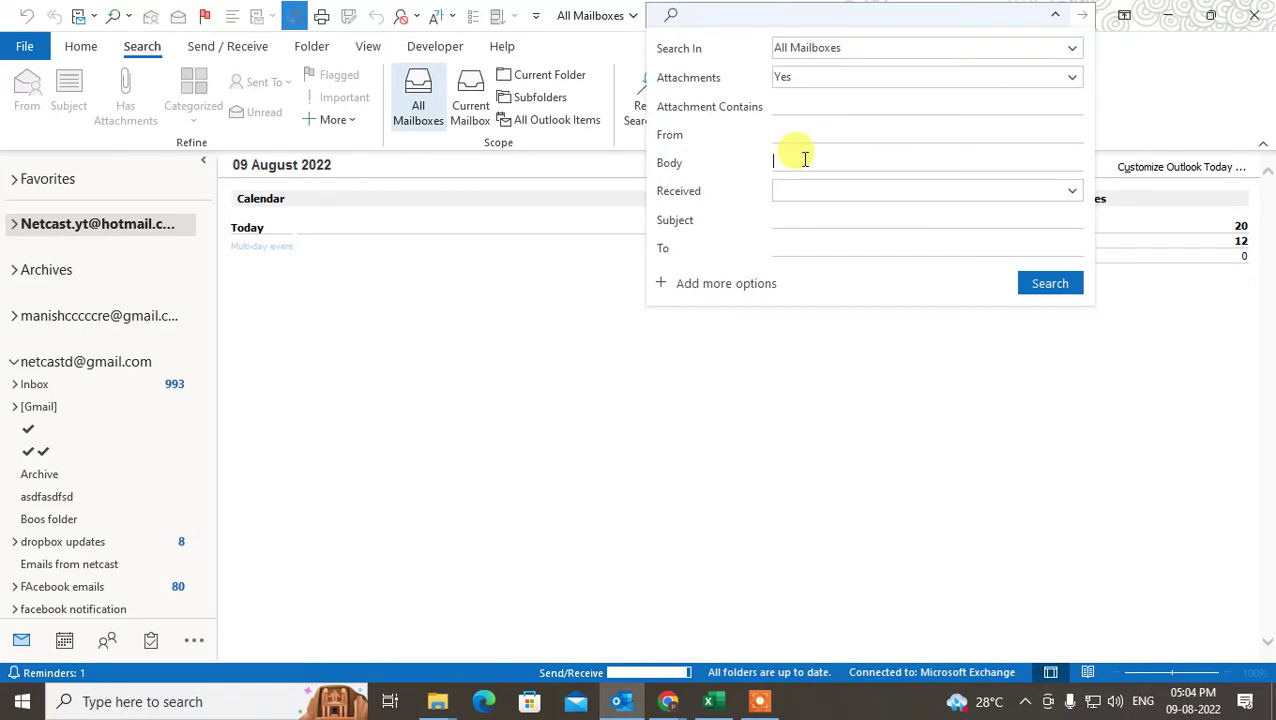
text(netcast)
double_click(823, 160)
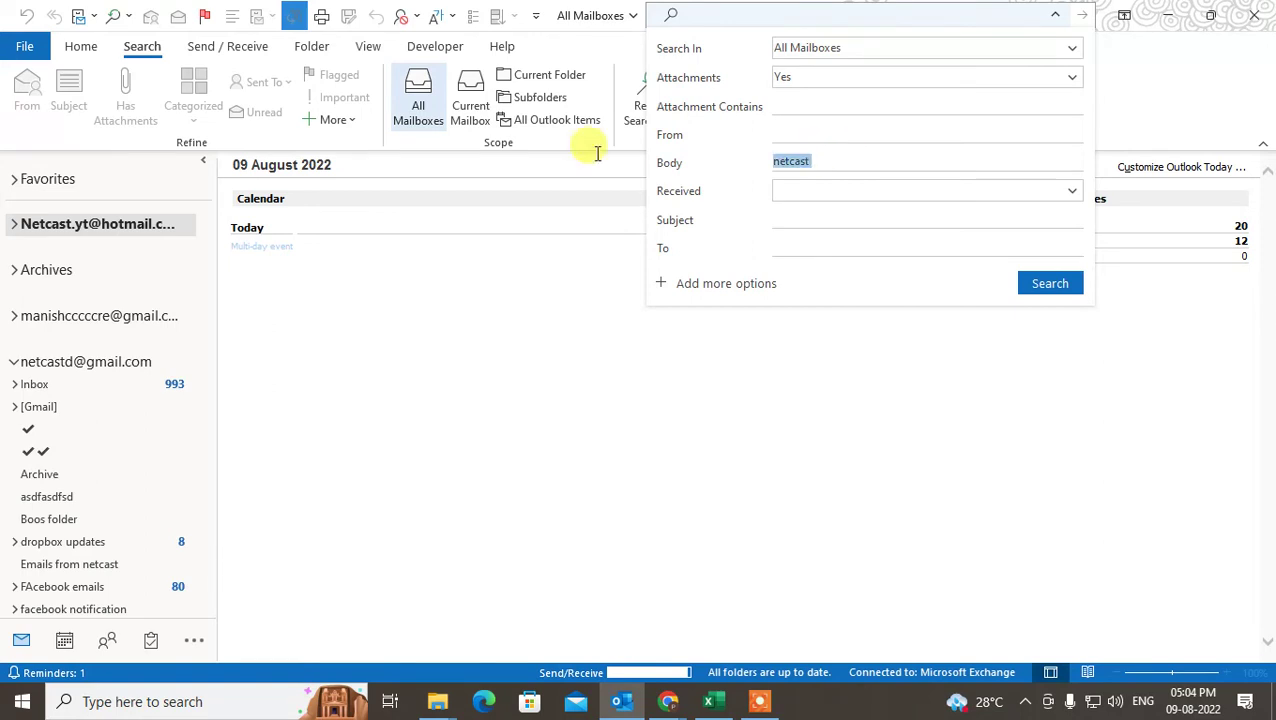
key(BackSpace)
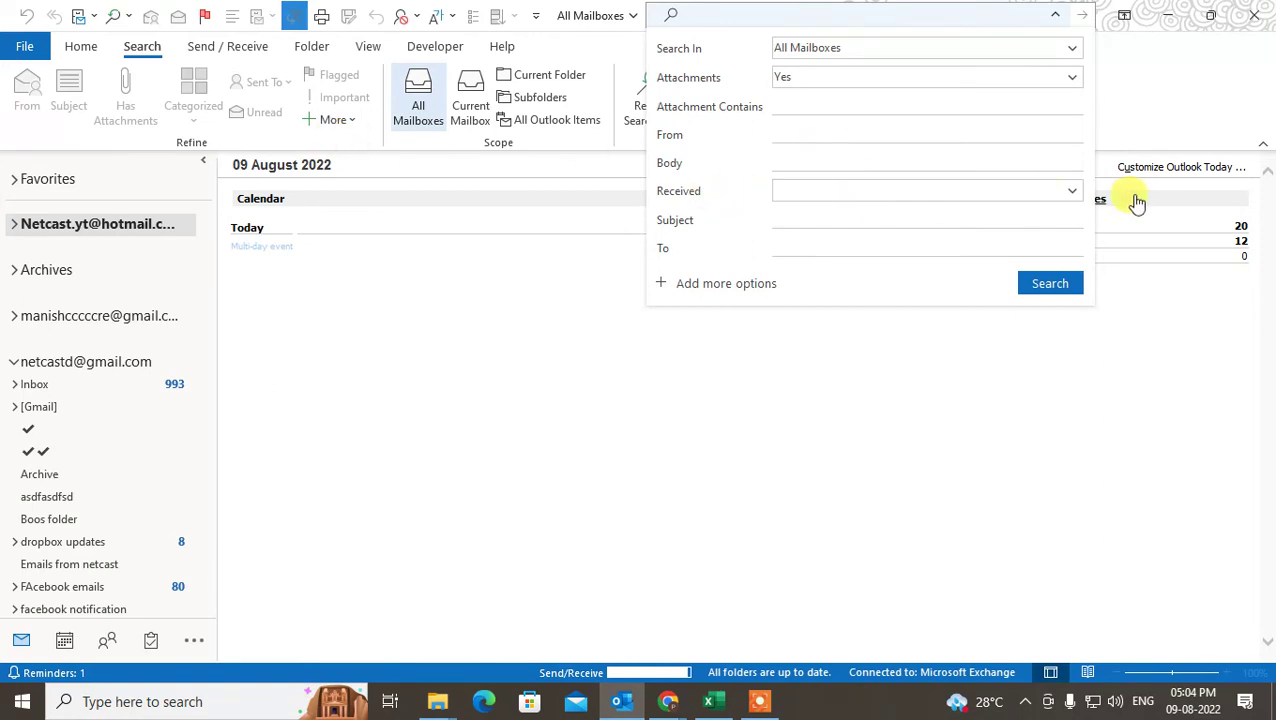
click(1068, 193)
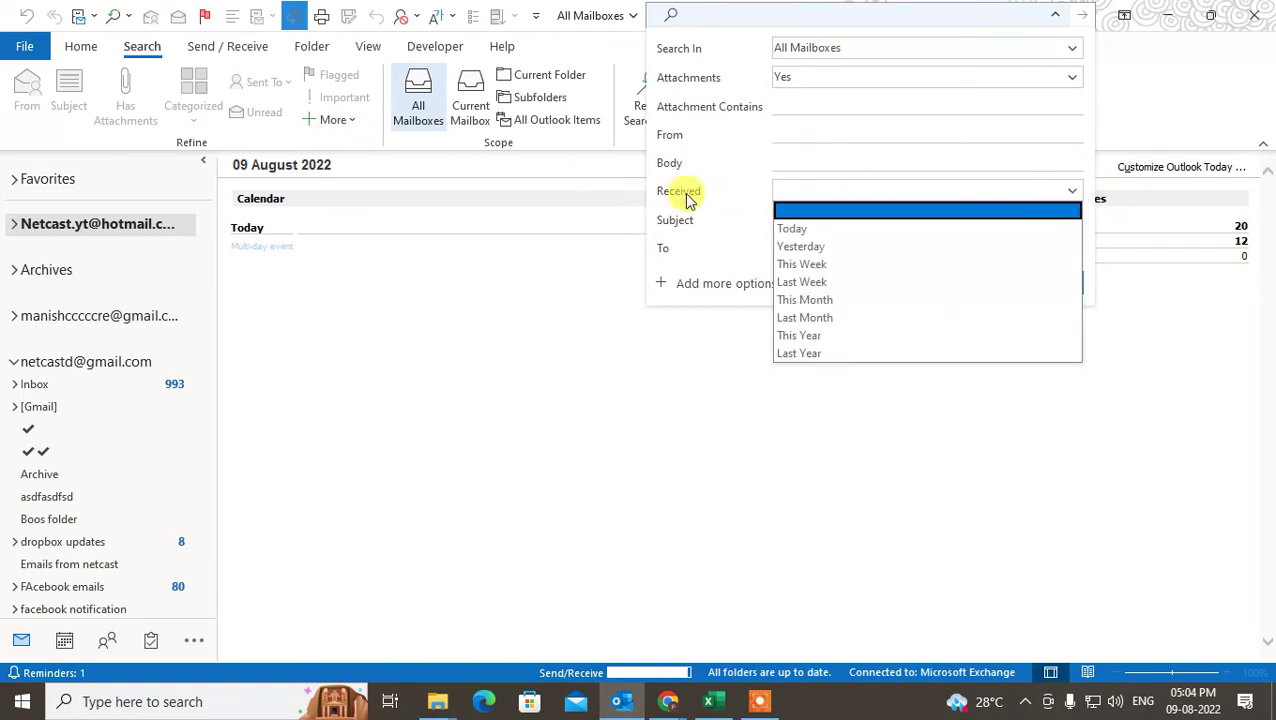
click(798, 302)
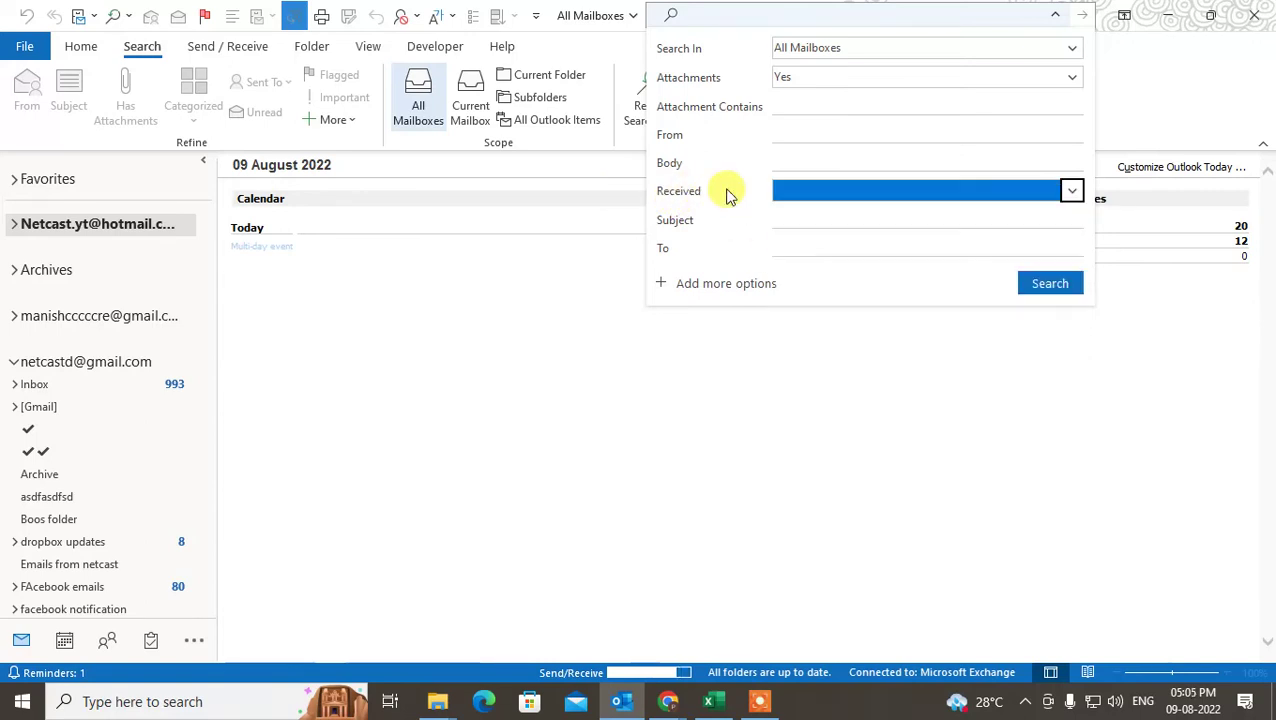
click(806, 247)
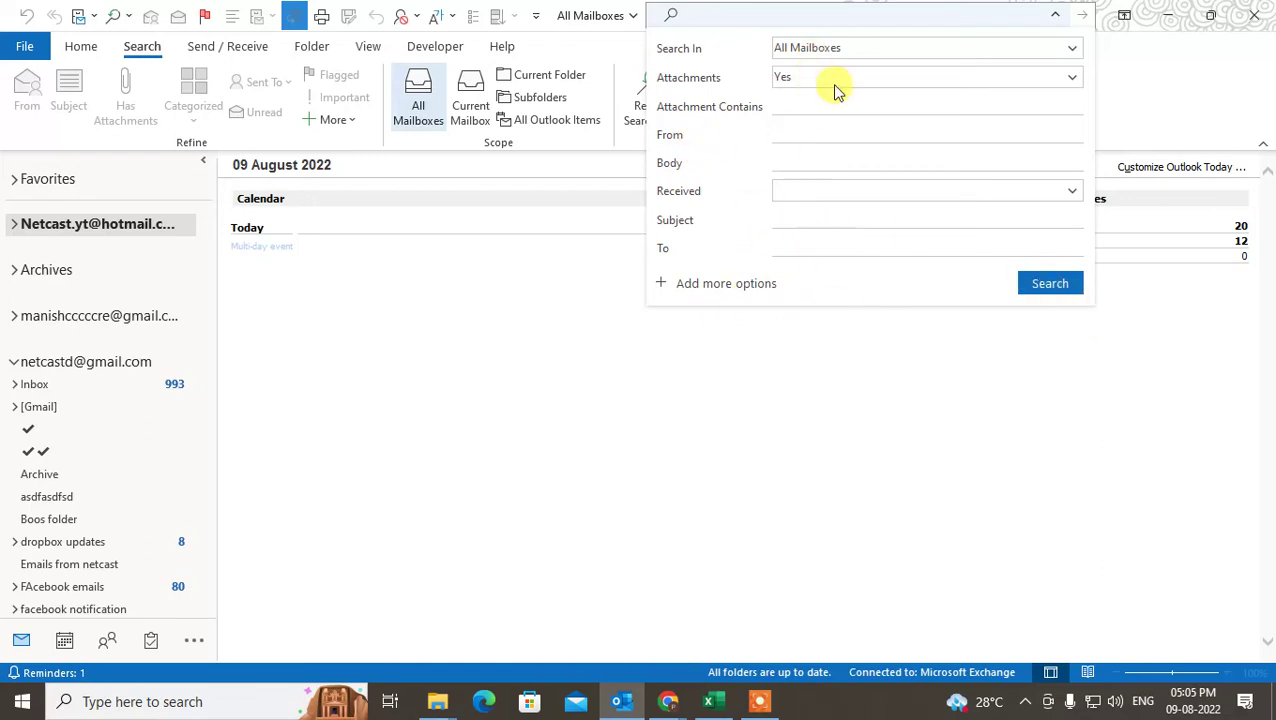
click(806, 133)
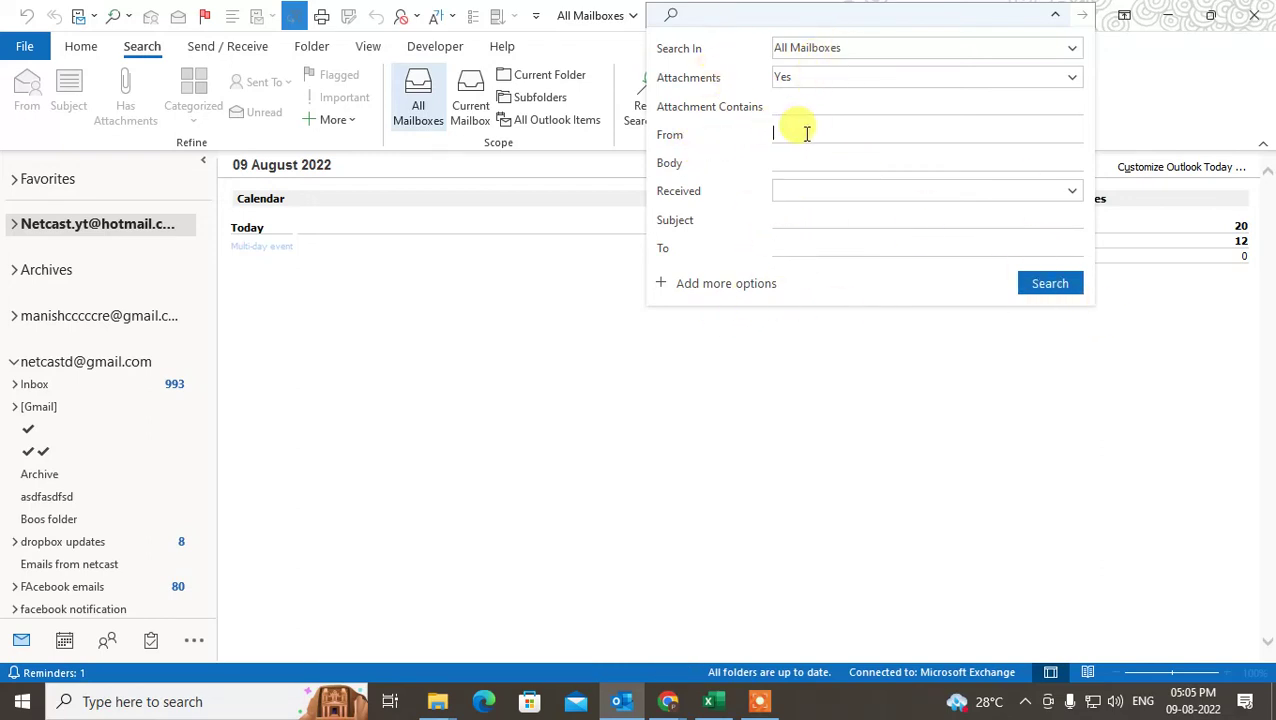